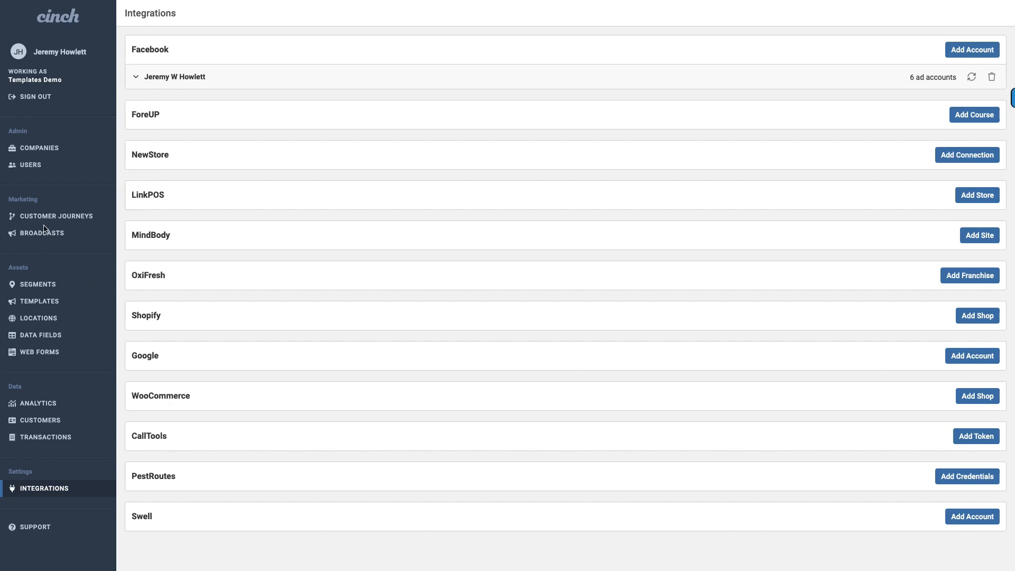
Create a blank customer journey and name it "Facebook Ads"
left_click(72, 219)
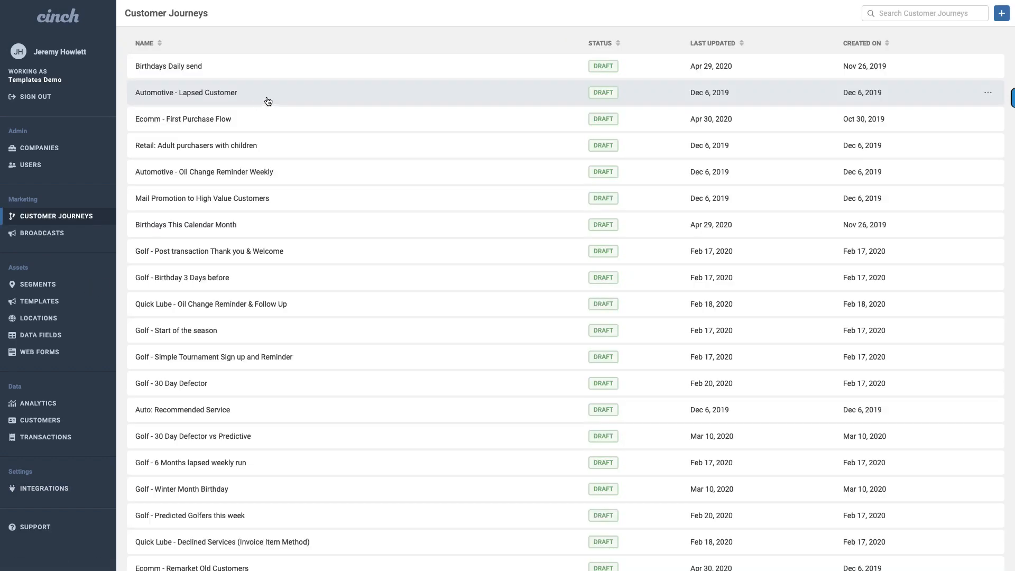
left_click(1003, 18)
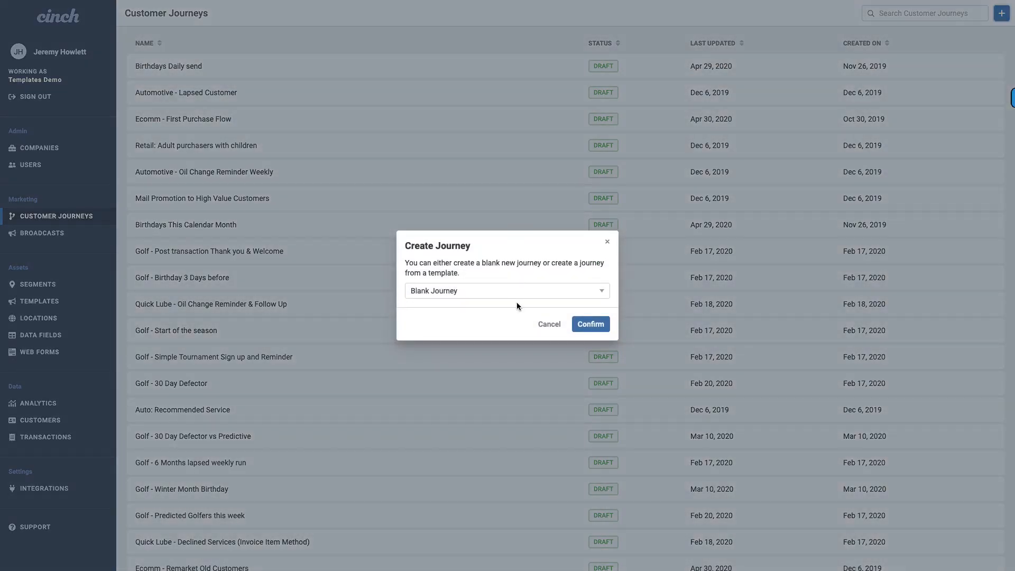
left_click(589, 323)
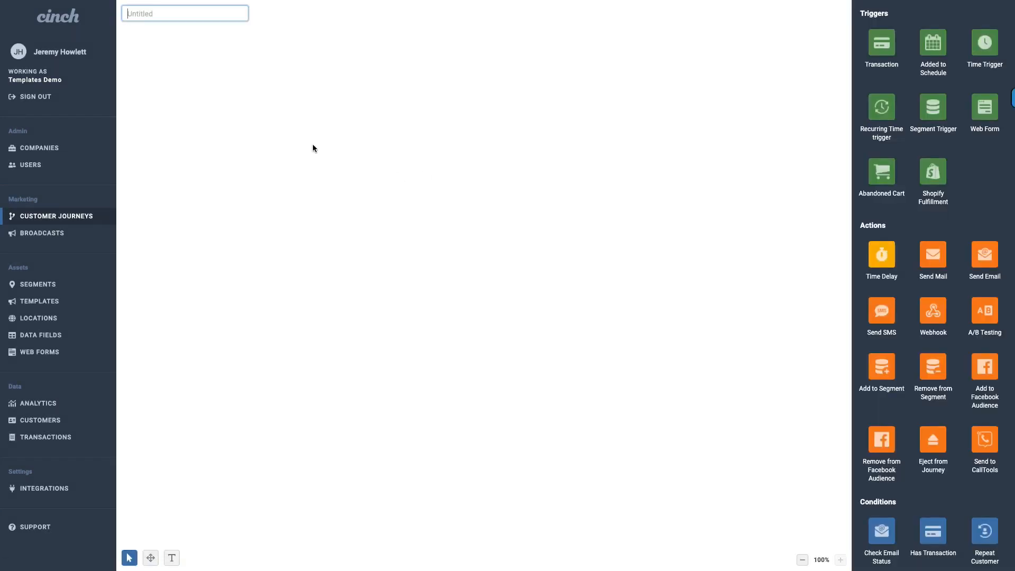
type("Facebook Ads")
Add a Segment Trigger to the journey canvas and set its segment to Test
left_click_drag(936, 113, 181, 236)
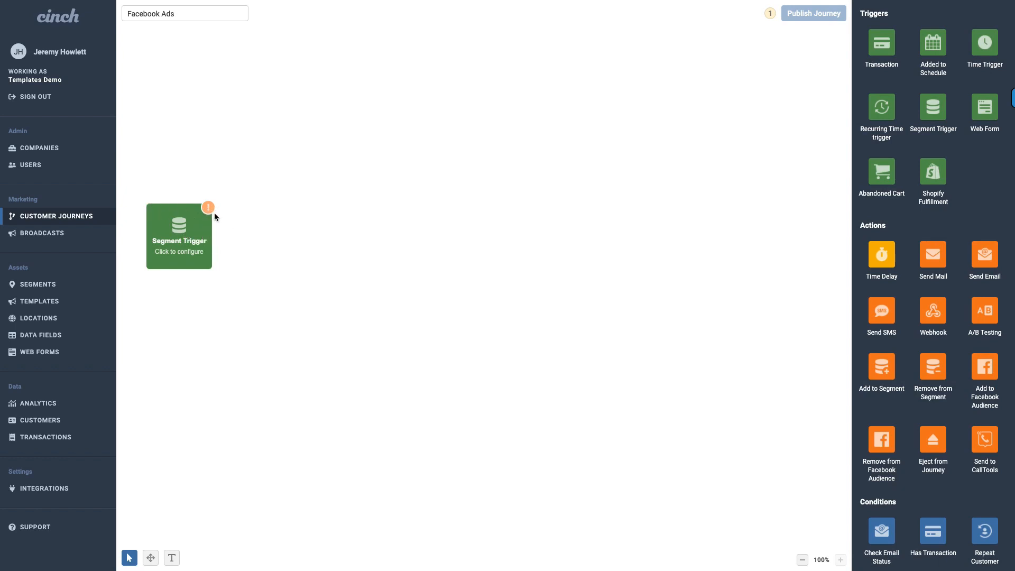
left_click(177, 234)
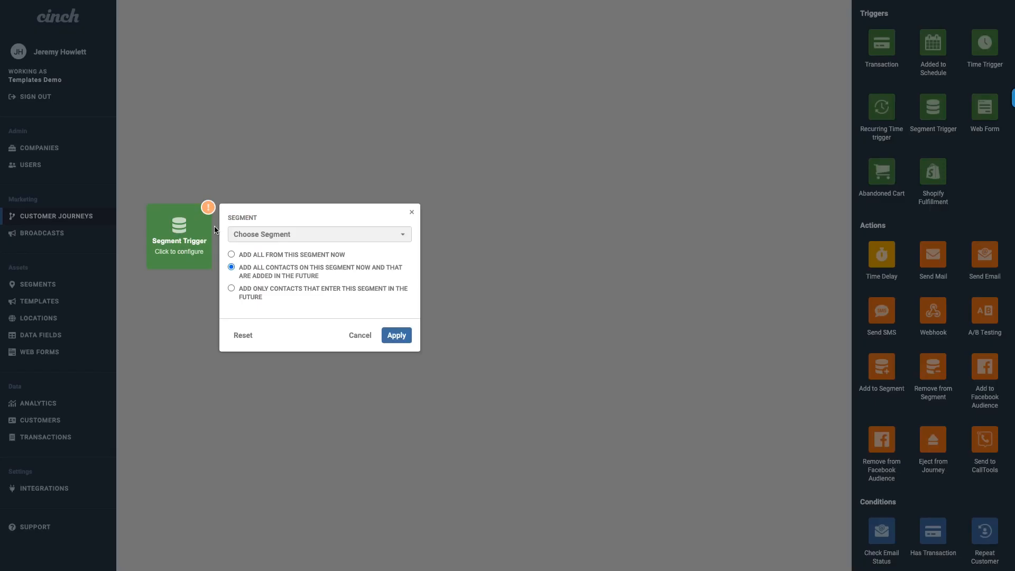
left_click(283, 234)
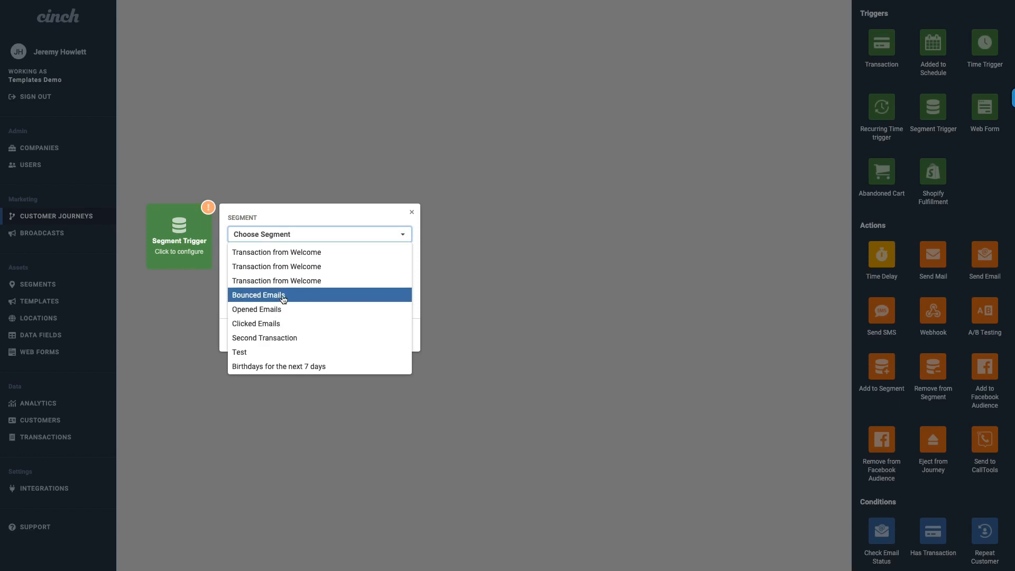
left_click(276, 352)
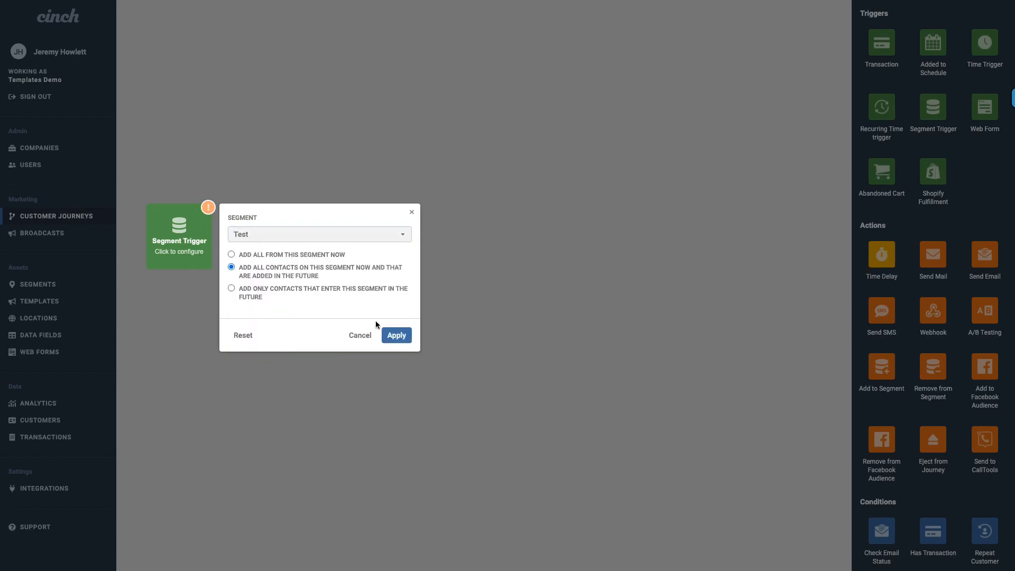
left_click(396, 335)
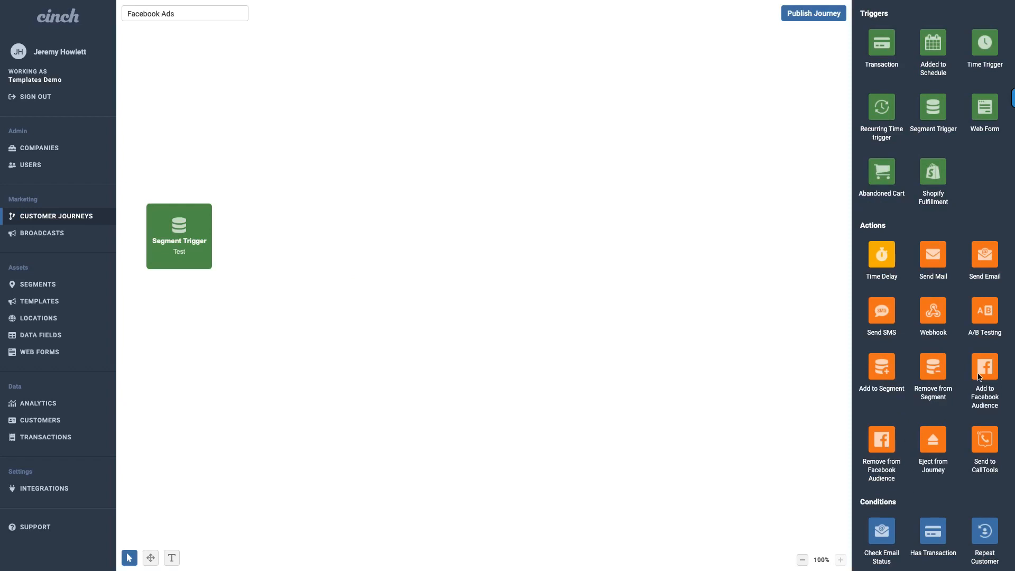
Add an Add to Facebook Audience action linked from the Segment Trigger and set its audience to Test File
left_click_drag(300, 233, 303, 234)
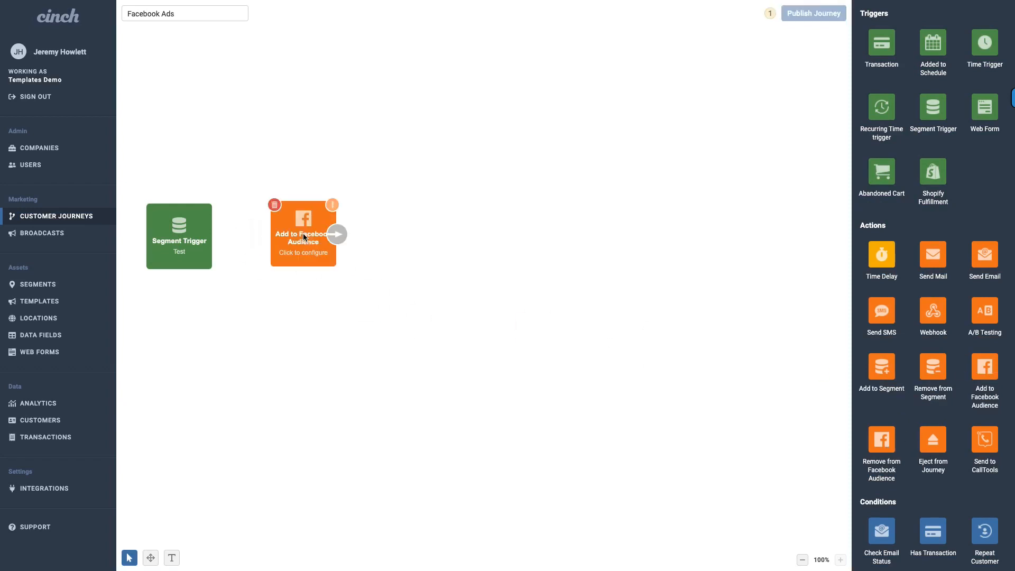
left_click_drag(216, 238, 303, 224)
left_click(305, 224)
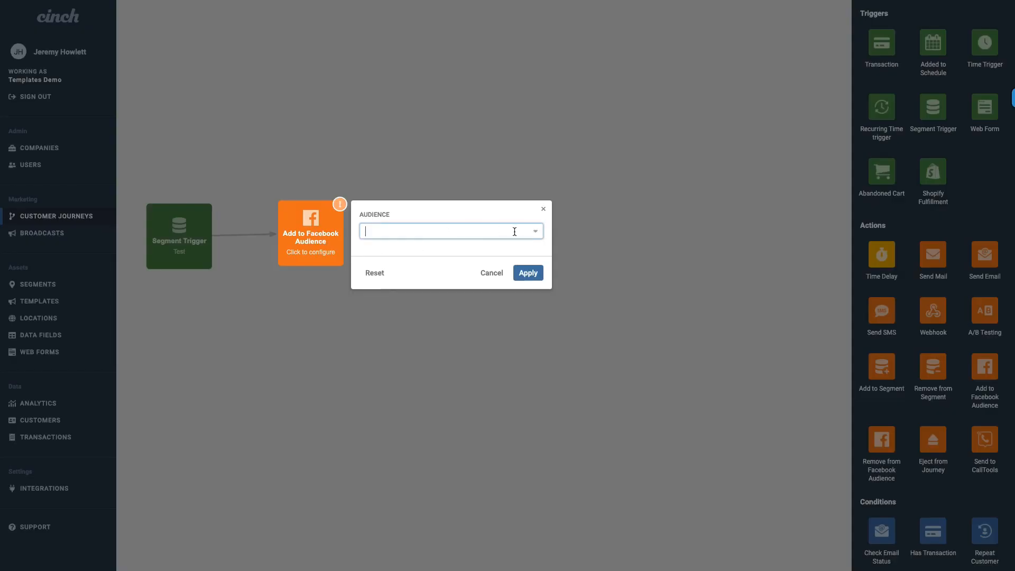
left_click(536, 233)
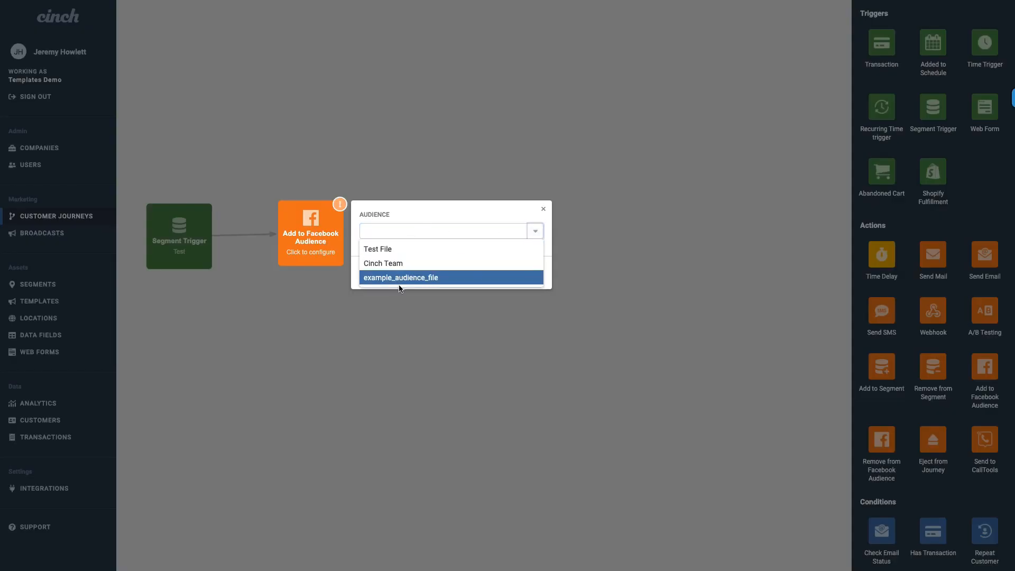
left_click(407, 232)
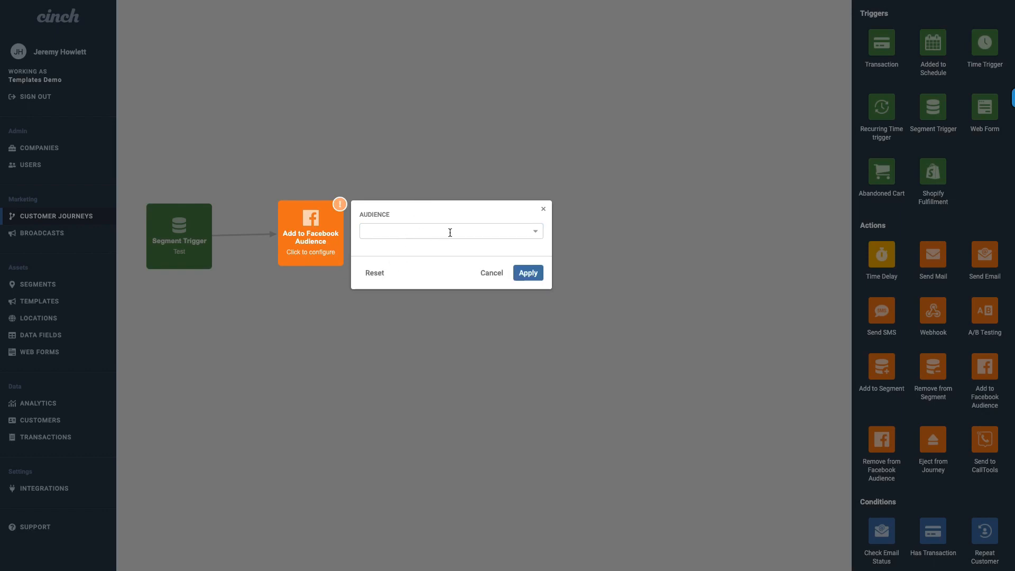
left_click(535, 232)
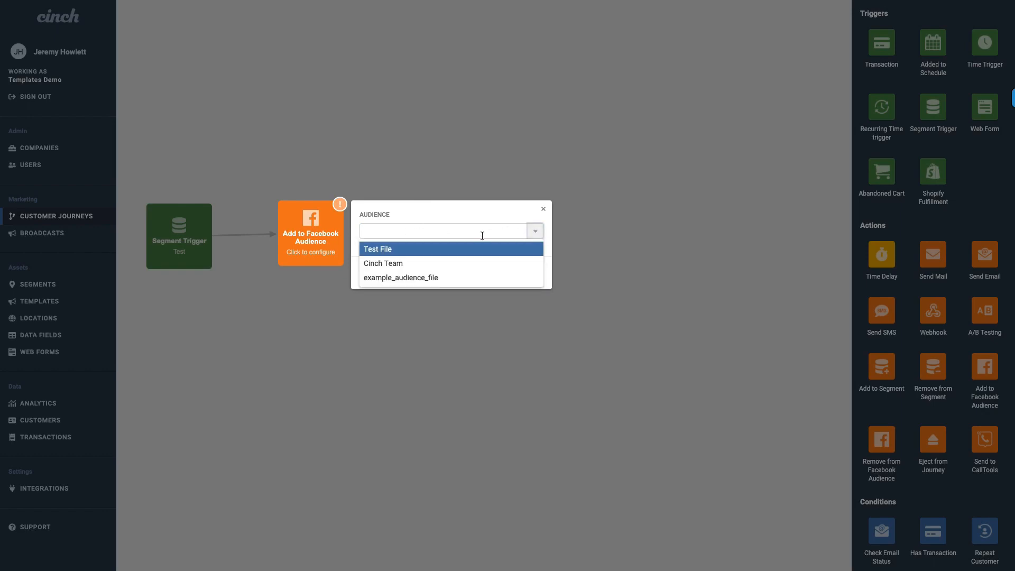
left_click(399, 249)
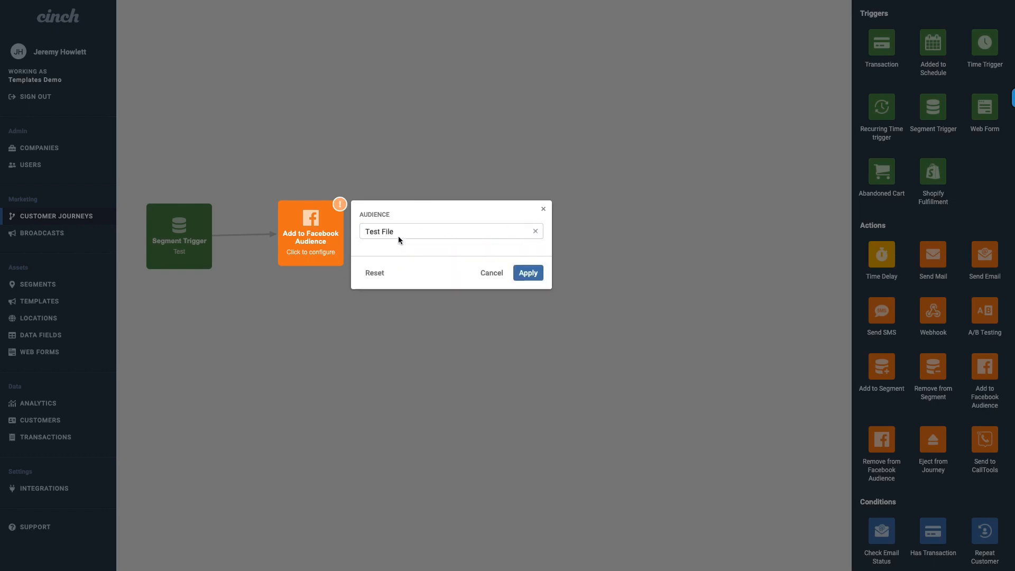
left_click(527, 273)
left_click_drag(305, 227, 305, 231)
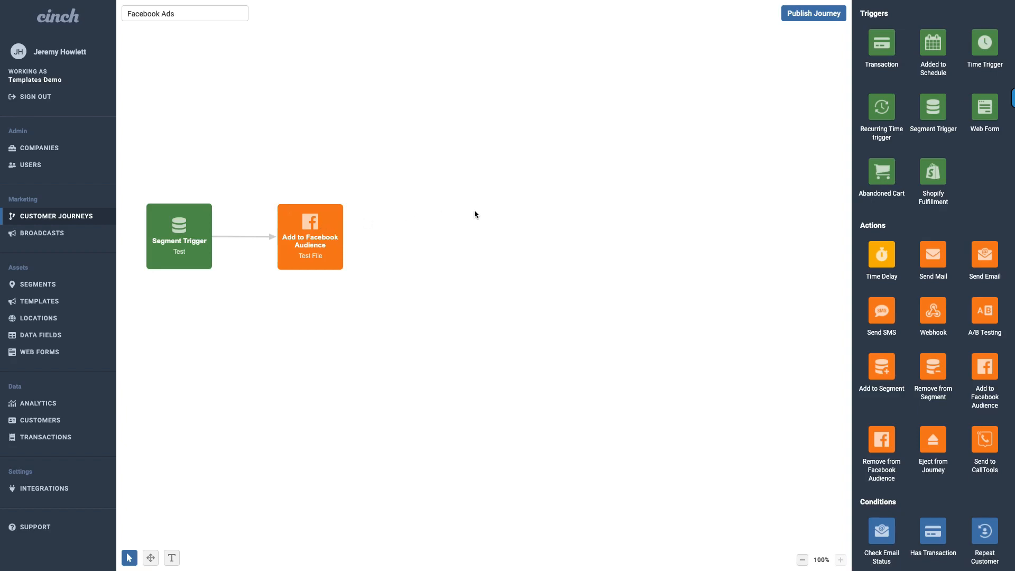
Switch to Facebook Business Manager and open the Audiences page
mouse_move(353, 240)
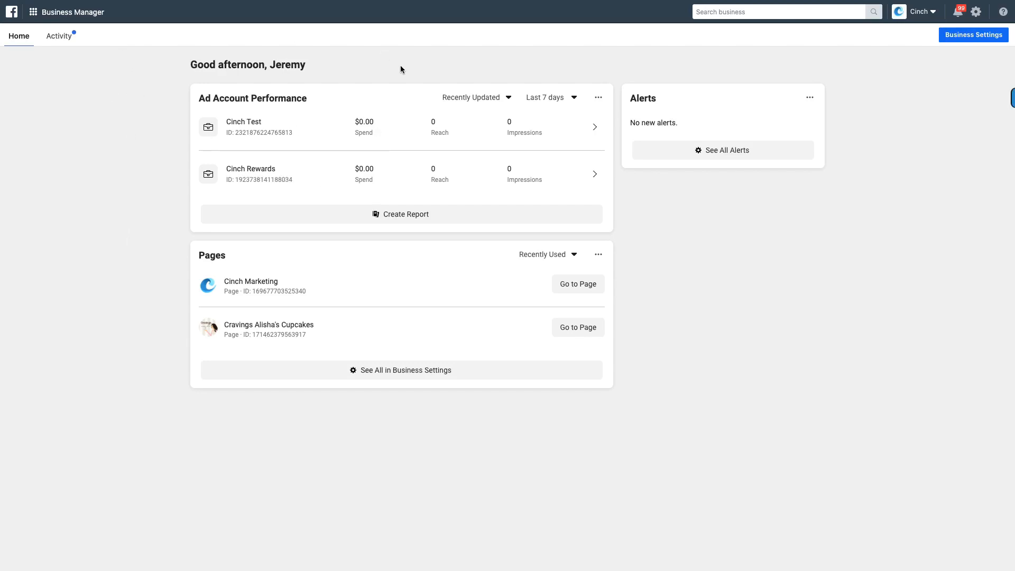
left_click(56, 13)
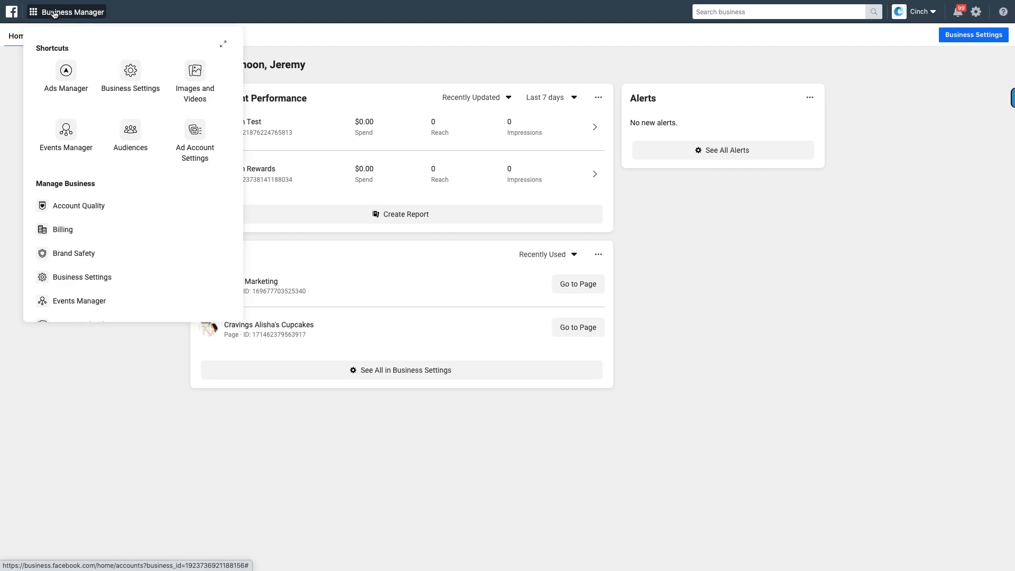
left_click(132, 131)
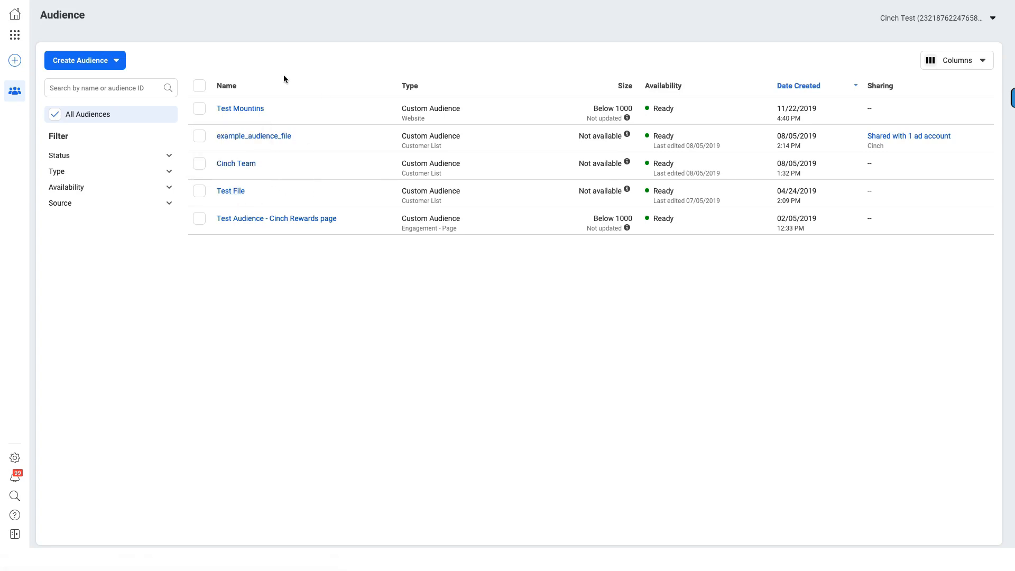
Start creating a custom audience with a customer list as its source
left_click(117, 60)
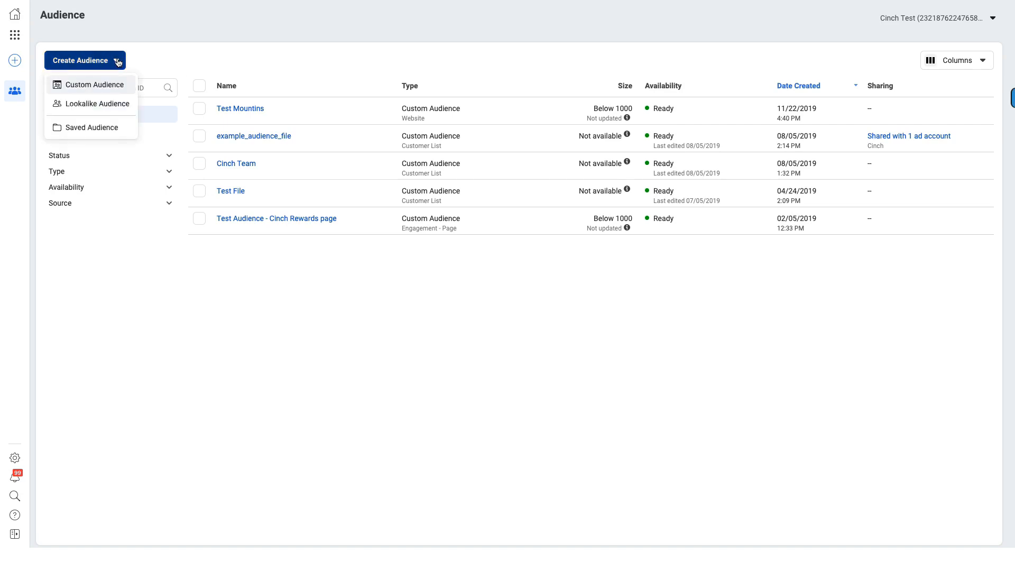
left_click(90, 85)
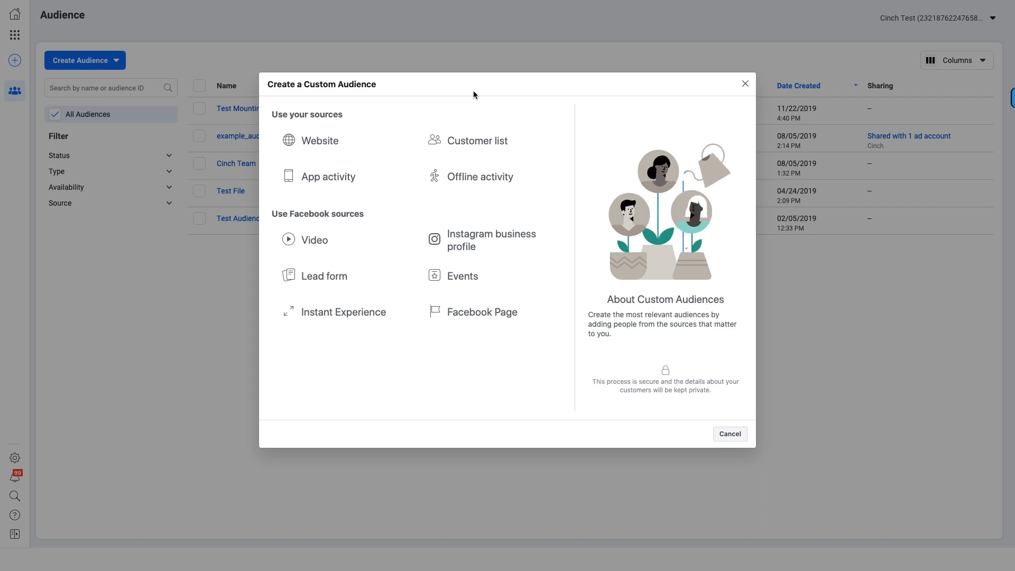
left_click(445, 146)
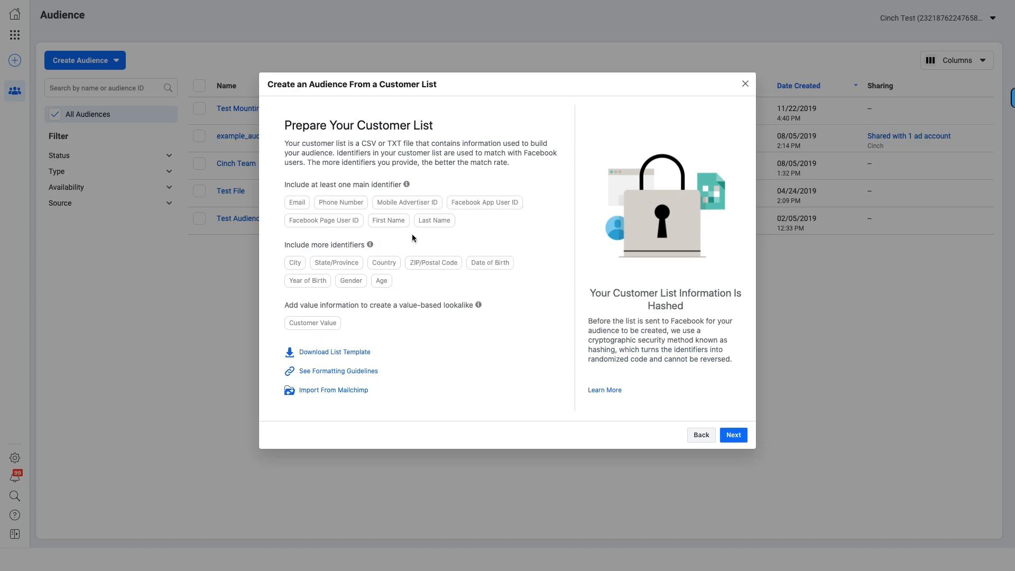
Download the customer list template and continue with a list that does not include customer value
mouse_move(296, 205)
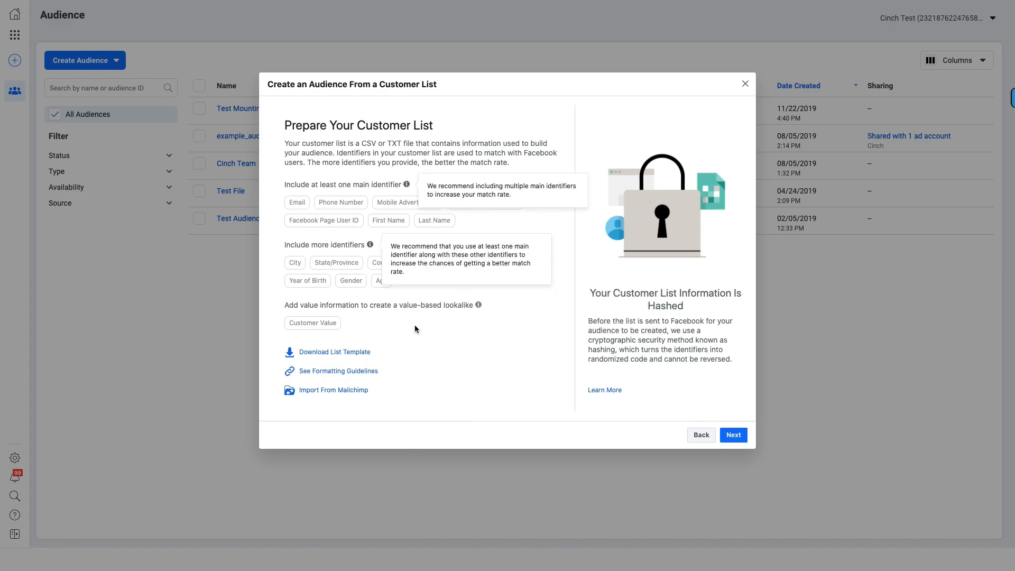
left_click(330, 353)
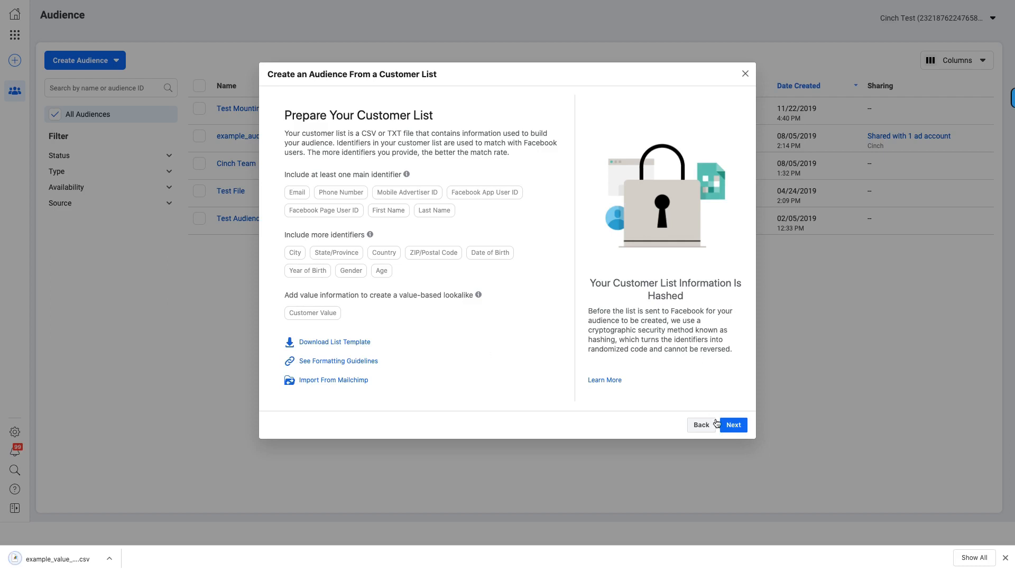
left_click(738, 428)
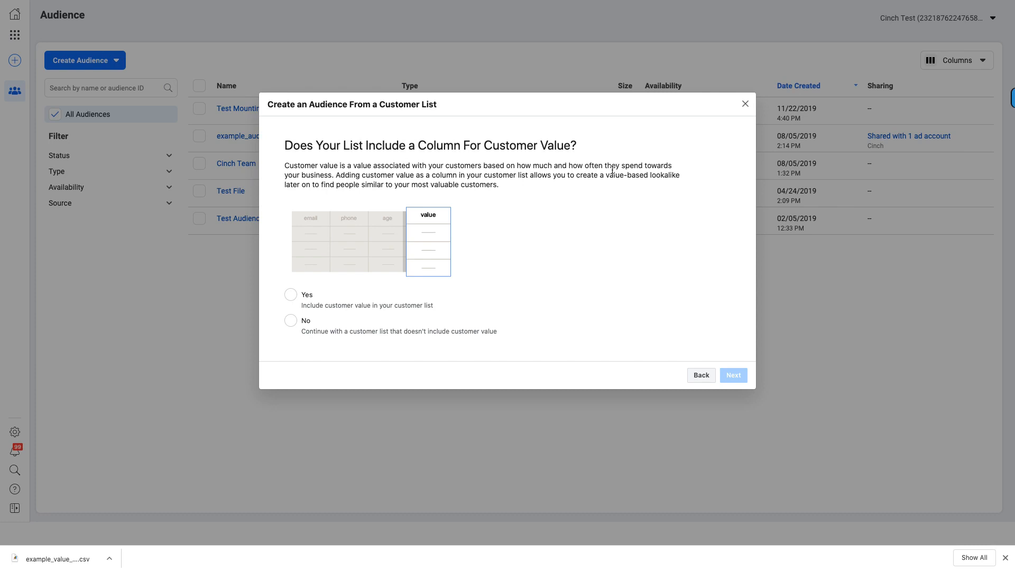
left_click(291, 320)
left_click(733, 375)
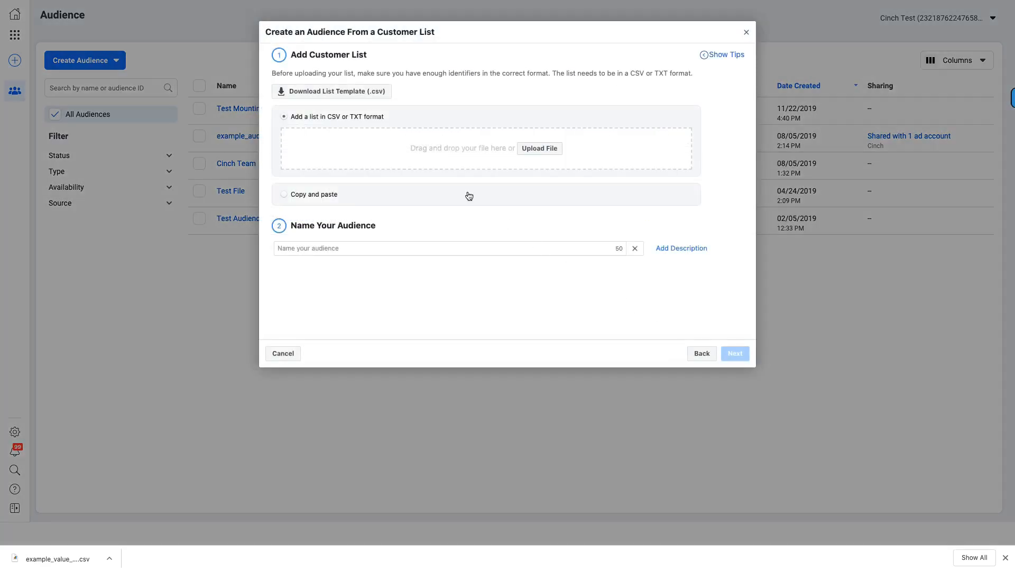
Add example_value_based_audience_file.csv from the Downloads folder as the customer list
left_click(539, 148)
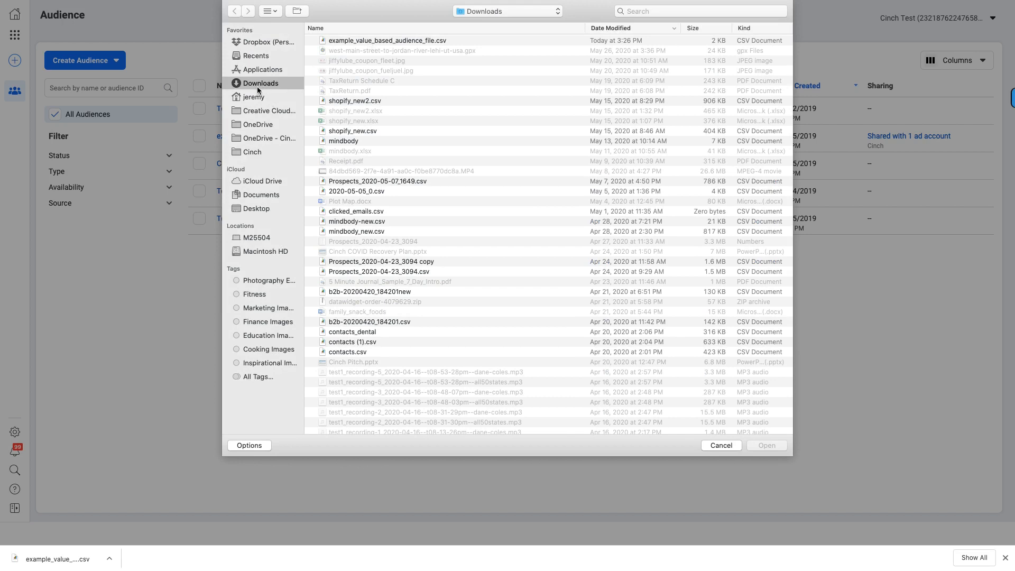
left_click(364, 40)
key("Return")
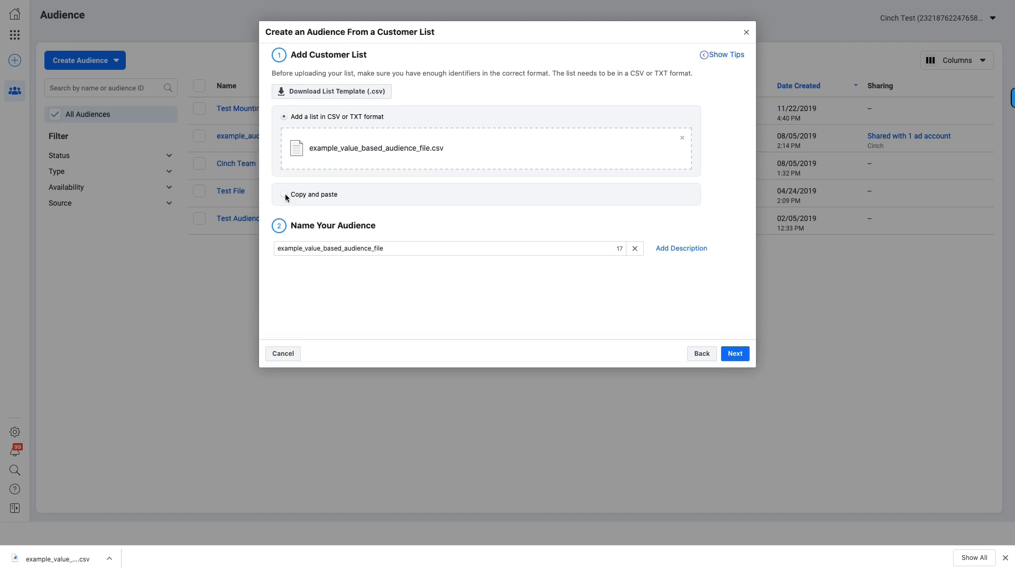
Name the audience "Cinch Video Test" and continue to the identifier mapping
left_click(396, 250)
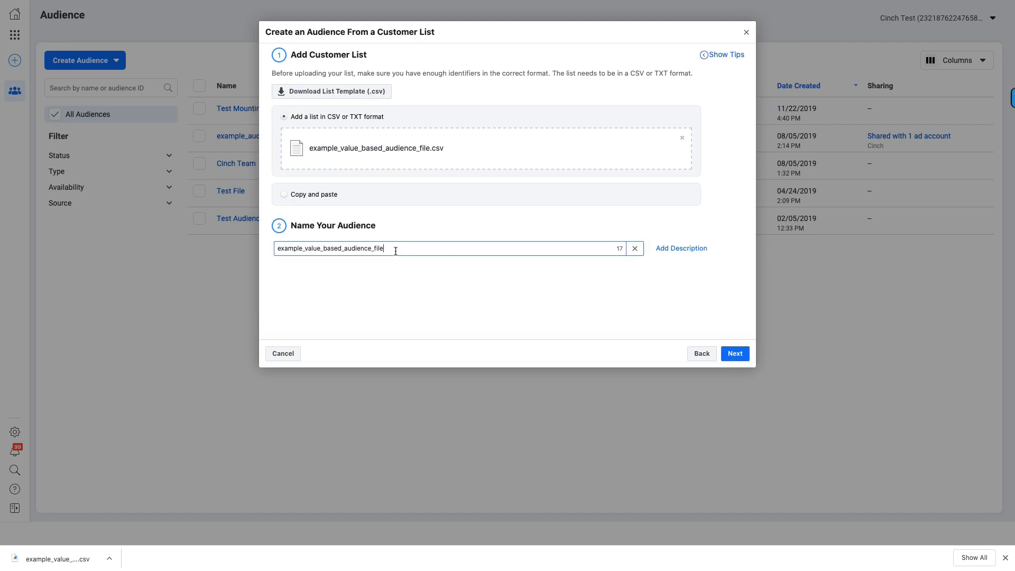
left_click(275, 251, "shift")
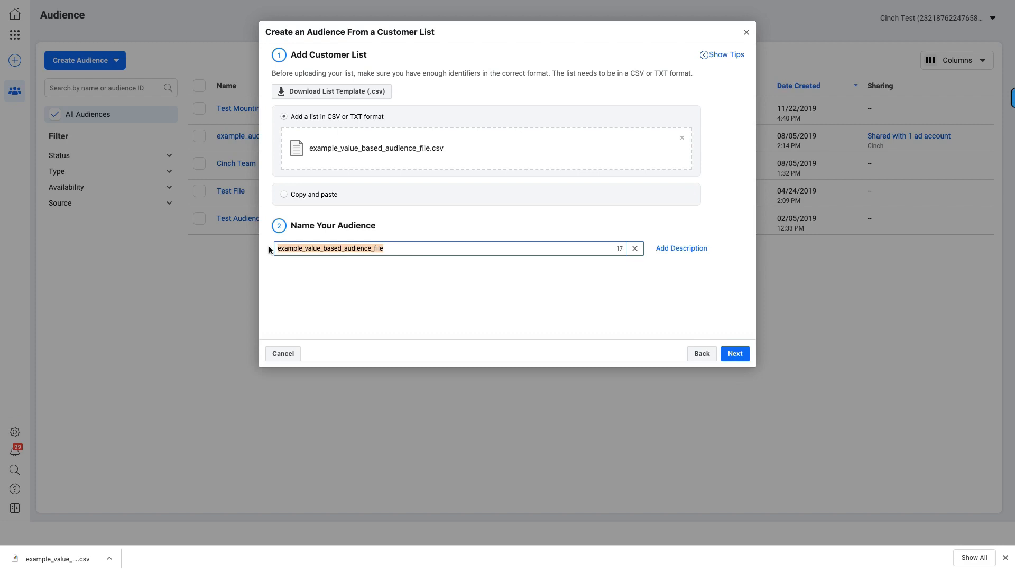
type("Cinch Video Test")
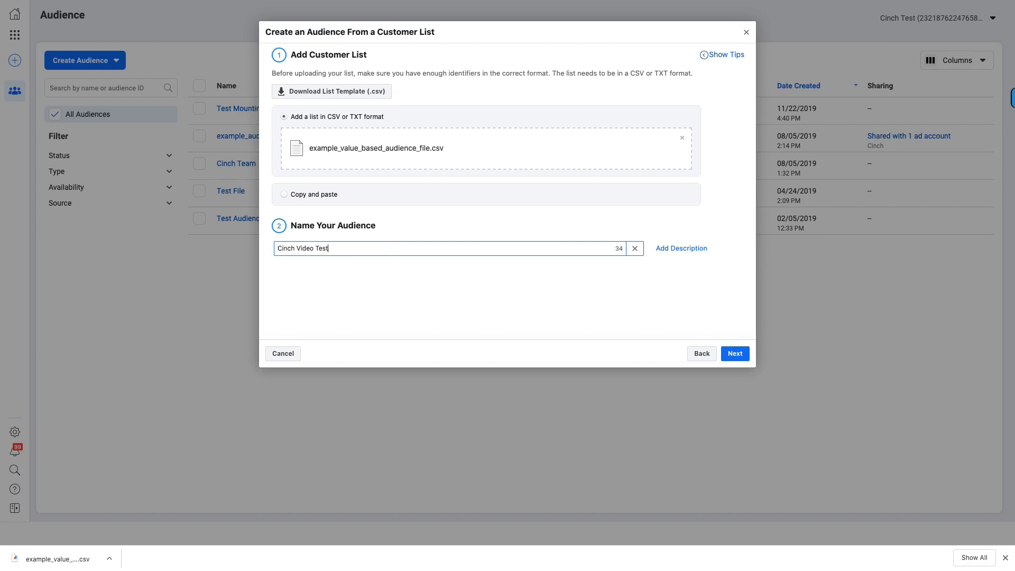
left_click(735, 353)
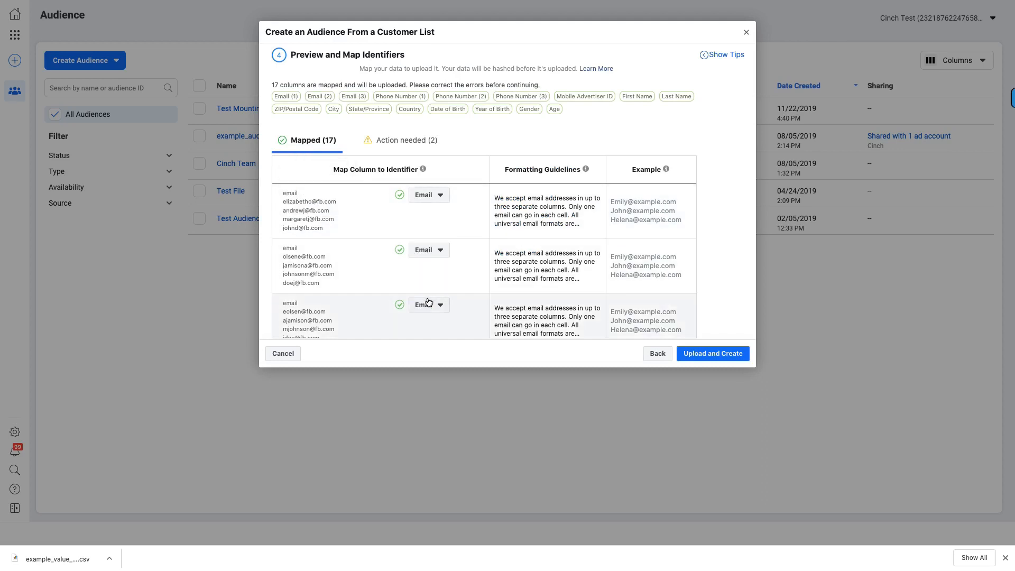
Review the mapped identifier columns, then upload the customer list and create the audience
scroll(485, 283, "down", 5)
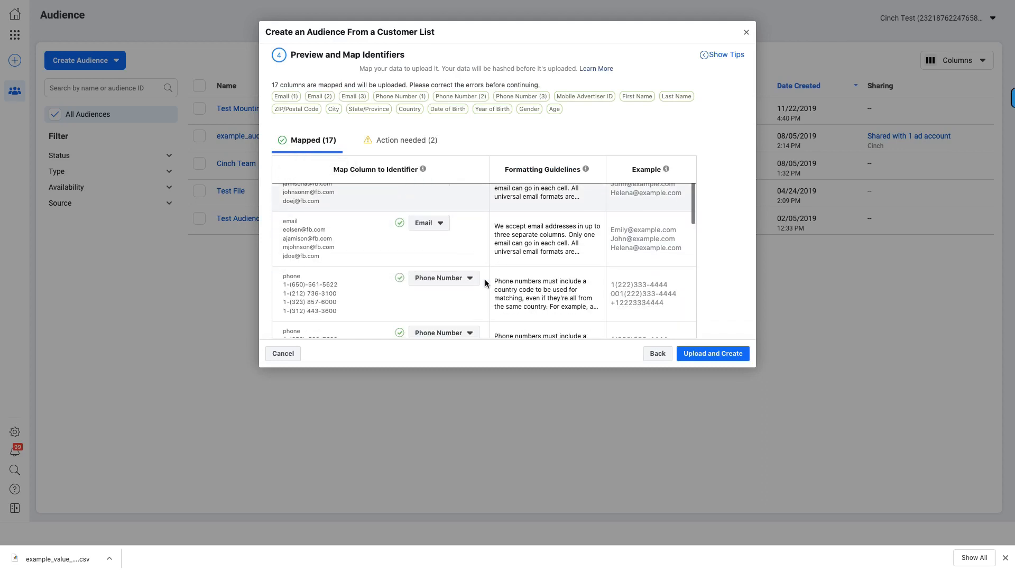
scroll(485, 283, "up", 5)
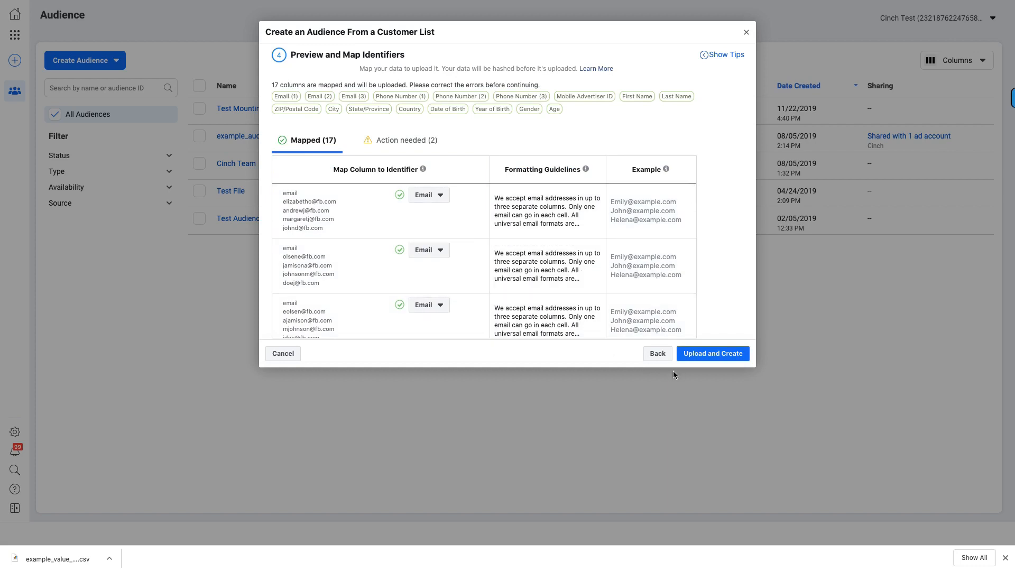
left_click(724, 354)
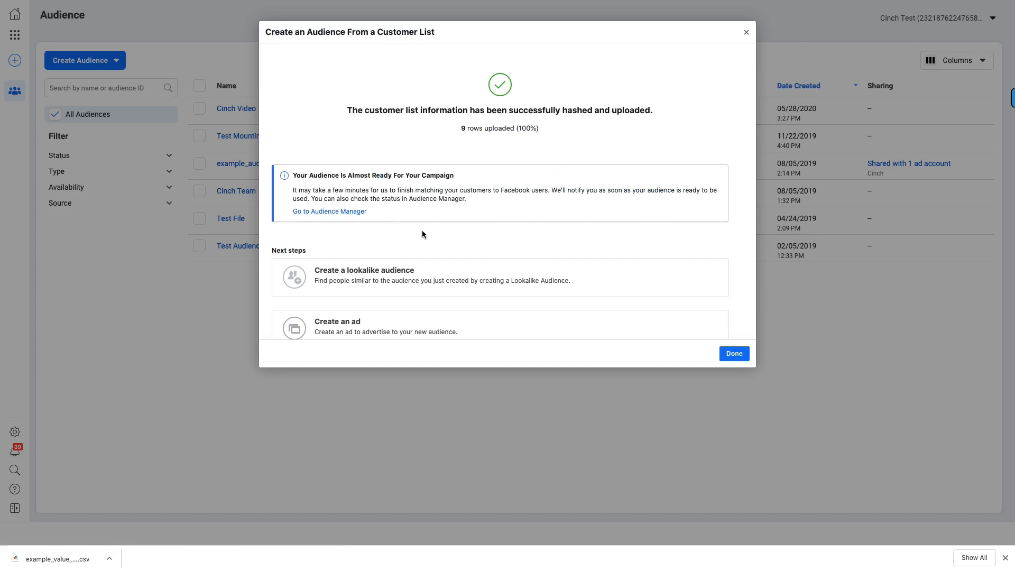
scroll(422, 233, "down", 2)
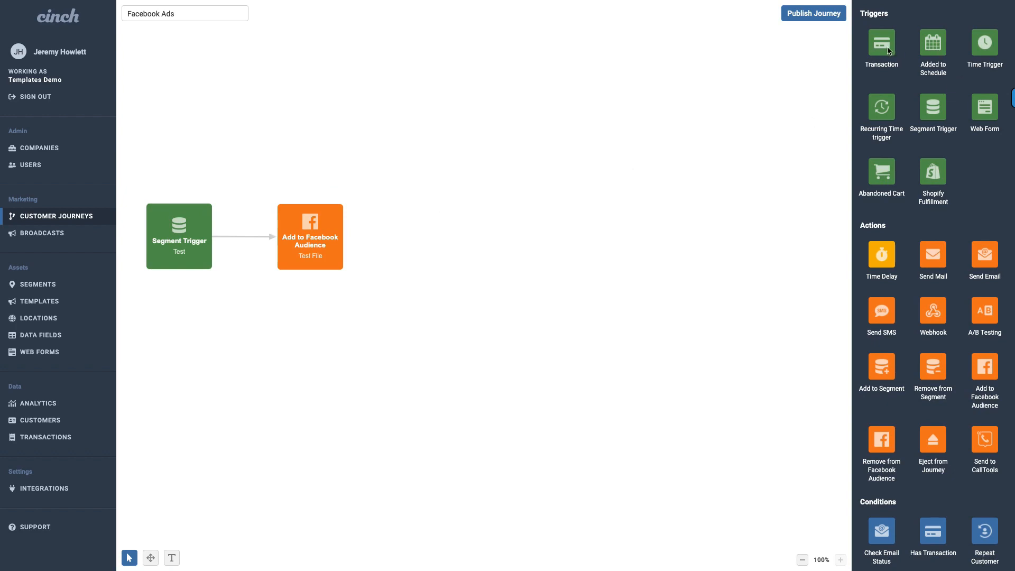
Add a Transaction trigger above the Segment Trigger, place a Time Delay beside it, and connect the trigger to the delay
left_click_drag(886, 48, 194, 119)
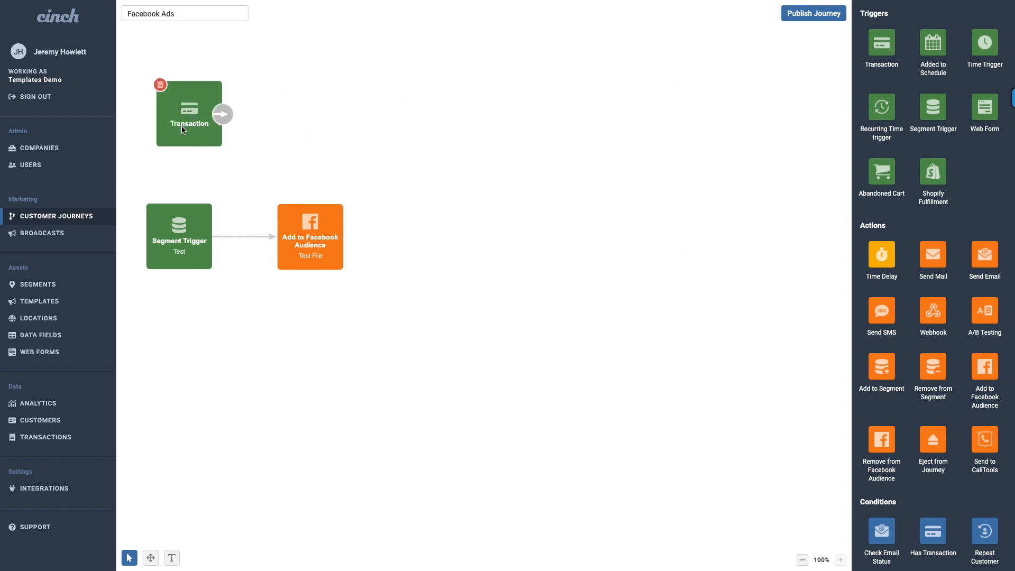
left_click_drag(886, 260, 315, 112)
left_click_drag(226, 110, 305, 115)
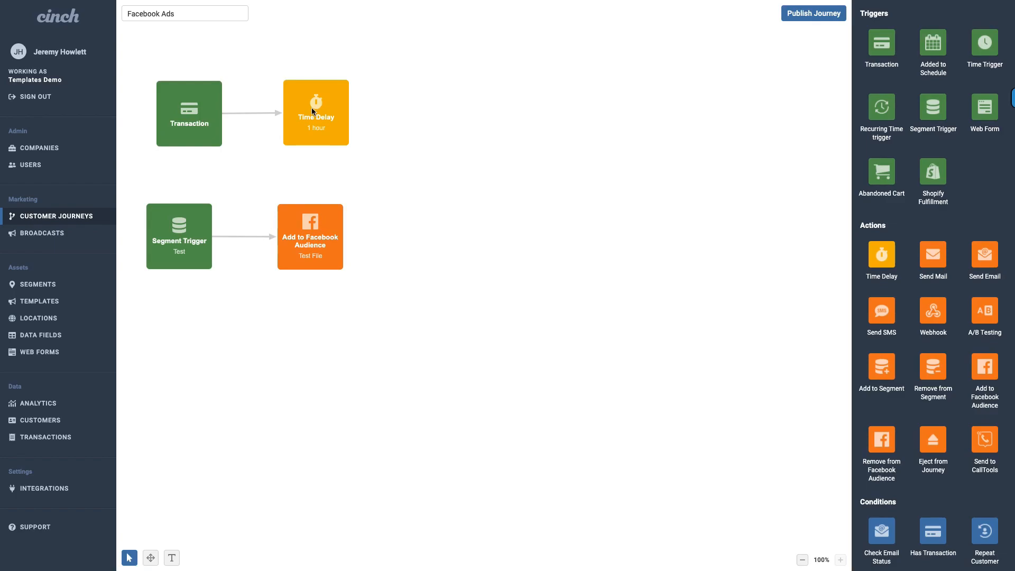
Set the Time Delay after the Transaction trigger to 30 Day(s) and apply it
left_click(316, 111)
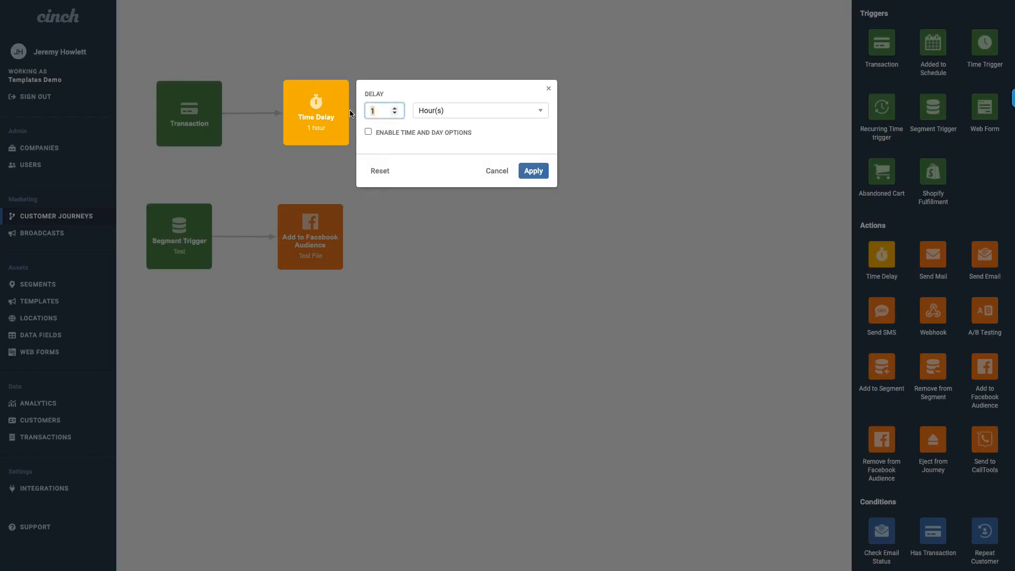
type("30")
left_click(453, 111)
left_click(449, 120)
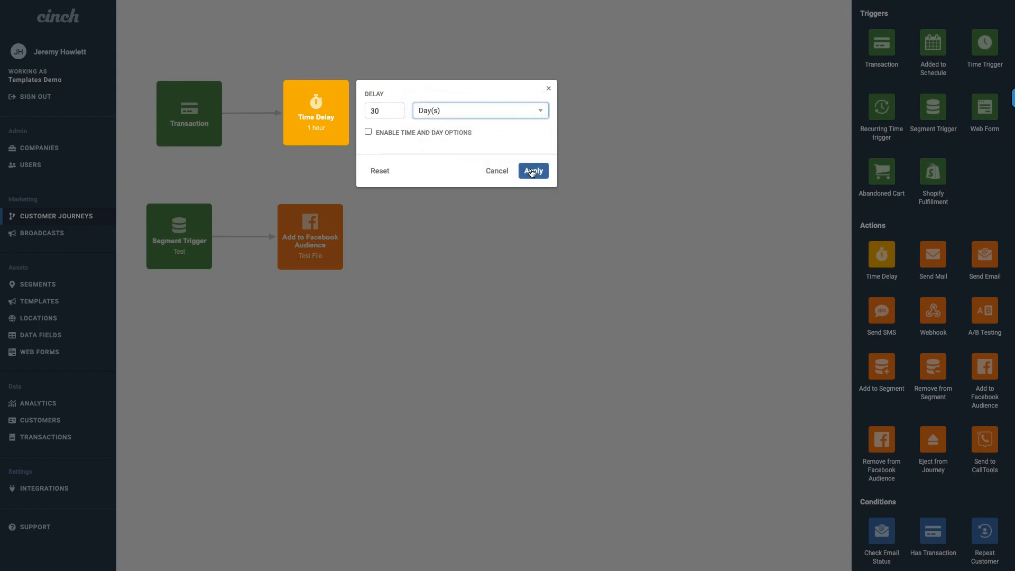
left_click(533, 172)
Add a Check Data Field condition after the 30-day Time Delay and connect the delay to it
scroll(923, 469, "down", 3)
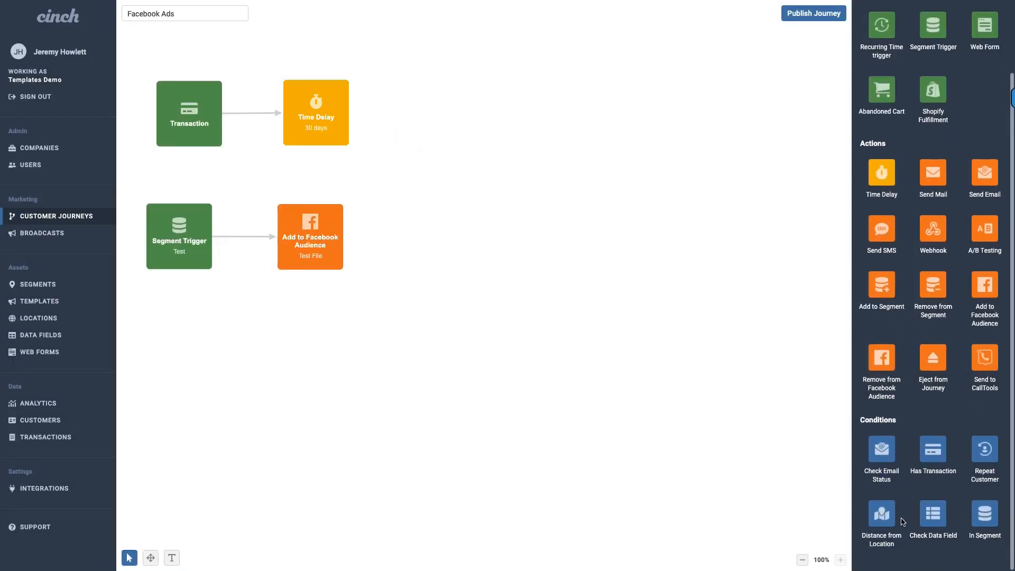
left_click_drag(717, 316, 454, 115)
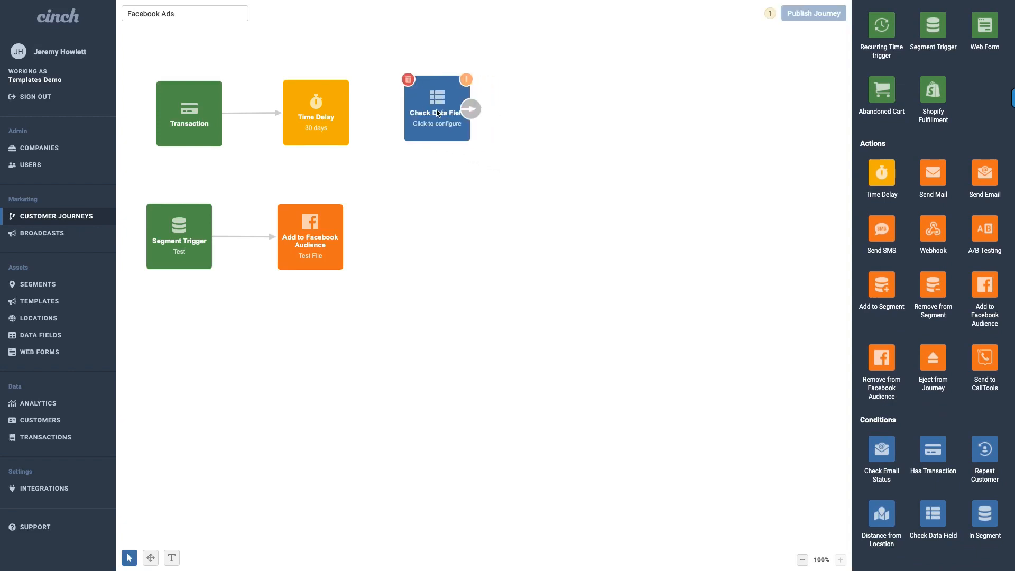
left_click_drag(355, 113, 458, 114)
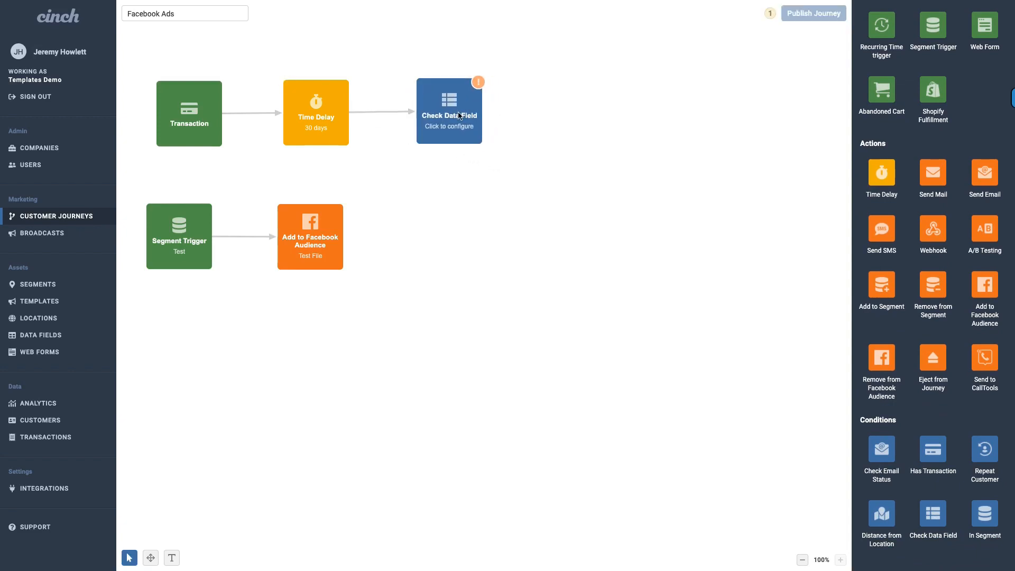
Configure the Check Data Field condition with a rule that Transaction Detail Item Type contains the Text "shirt" and apply it
left_click(444, 113)
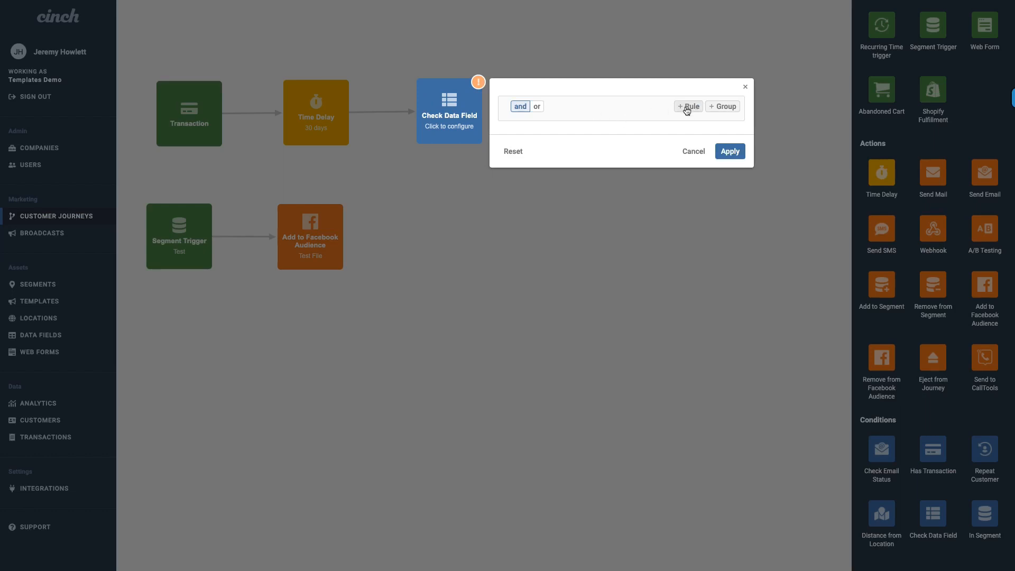
left_click(689, 107)
left_click(541, 128)
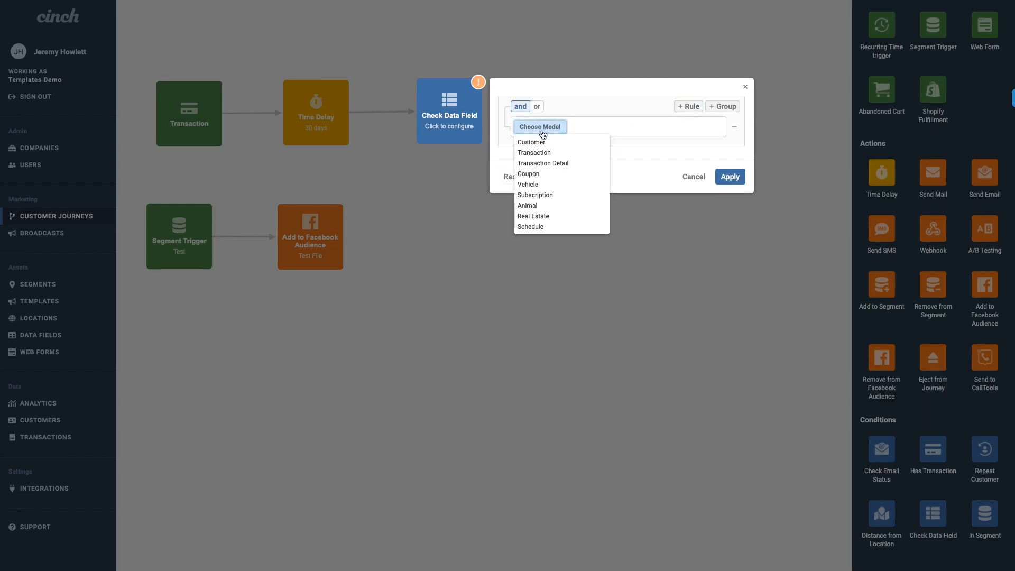
left_click(539, 152)
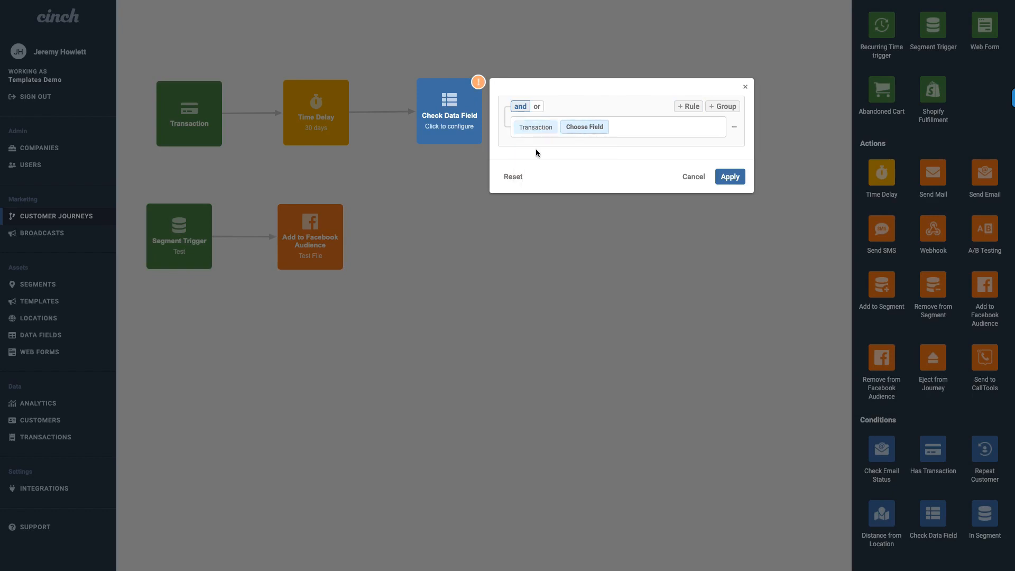
left_click(528, 127)
left_click(543, 164)
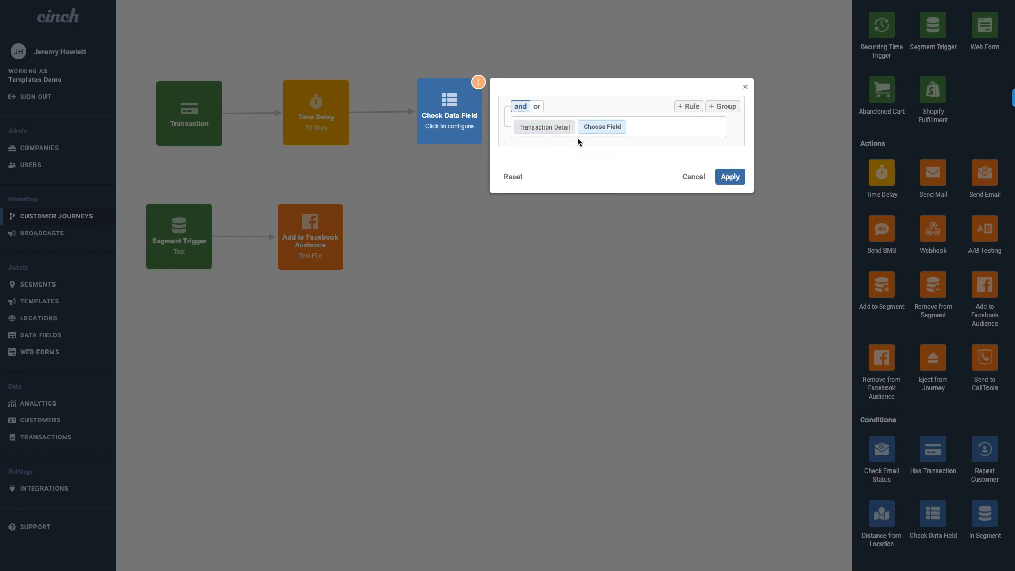
left_click(601, 128)
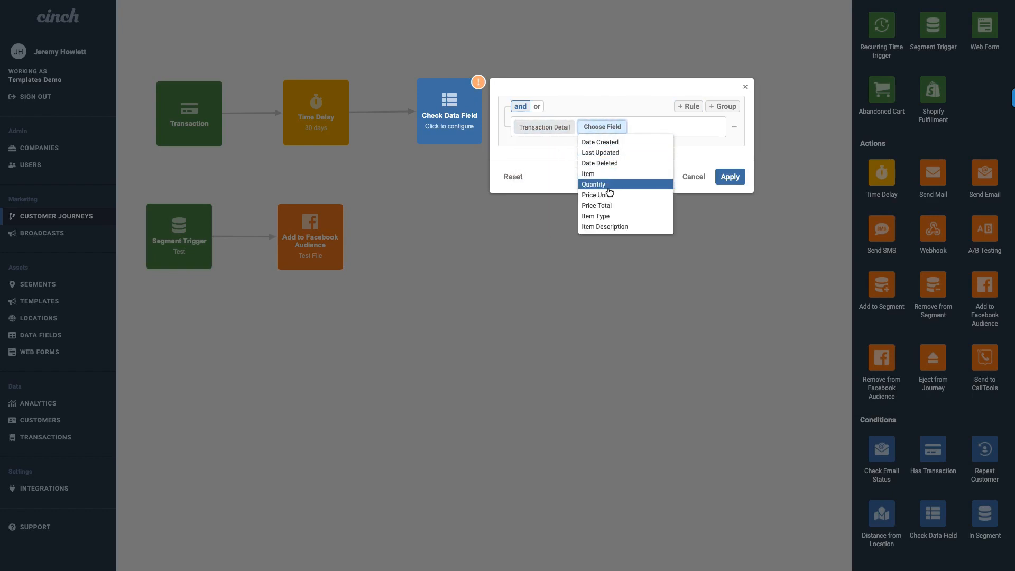
left_click(608, 216)
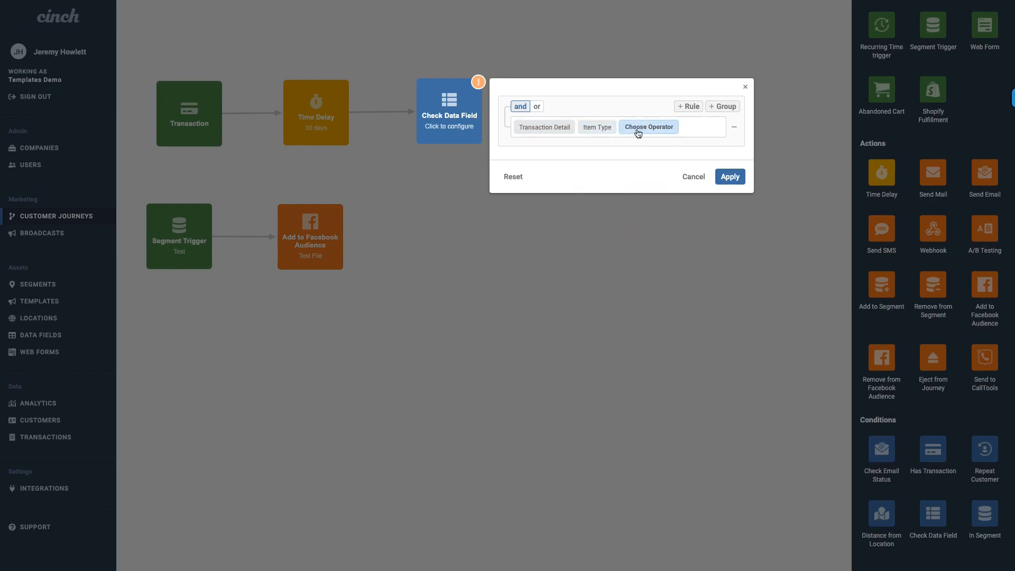
left_click(637, 129)
left_click(642, 164)
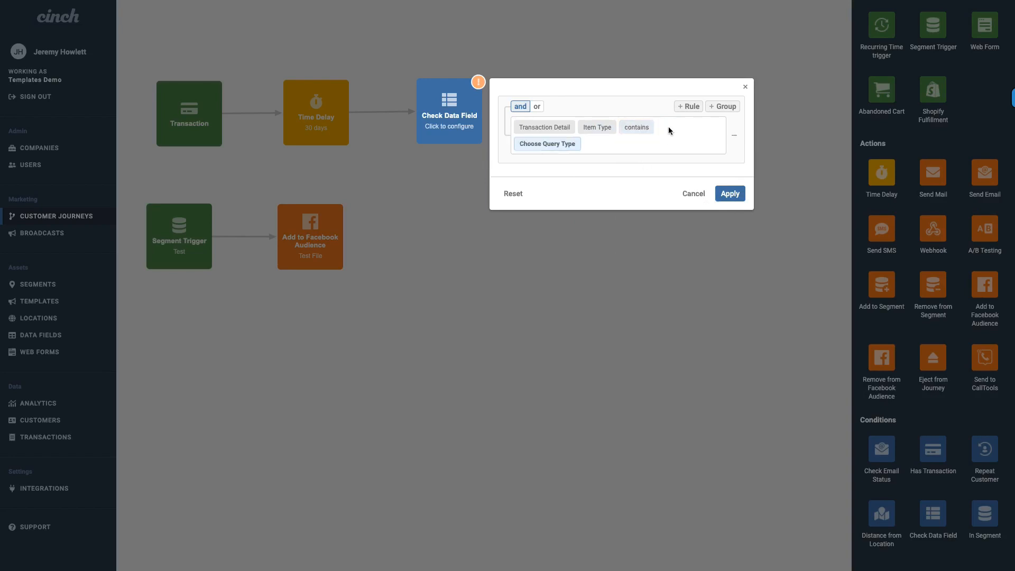
left_click(546, 144)
left_click(549, 159)
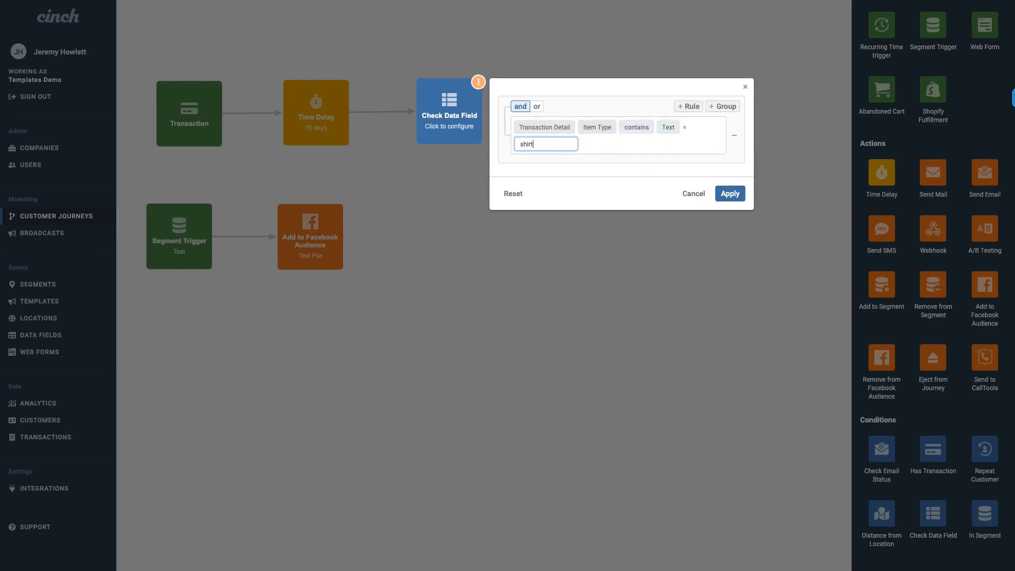
left_click(729, 194)
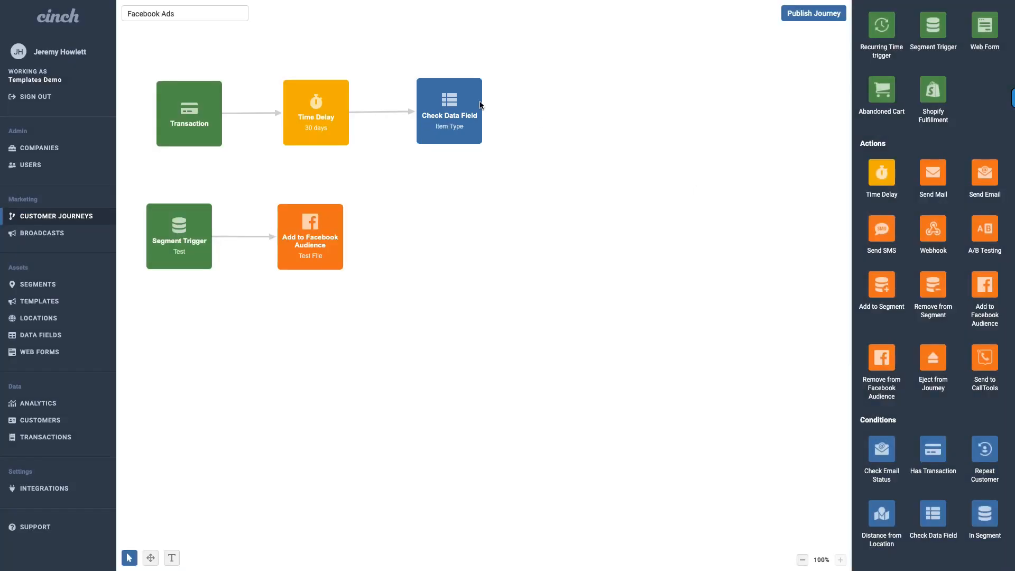
Add an Add to Facebook Audience action beside the shirt condition and connect it as the condition's YES branch
mouse_move(449, 113)
left_mouse_down()
mouse_move(455, 81)
mouse_move(443, 129)
left_mouse_up()
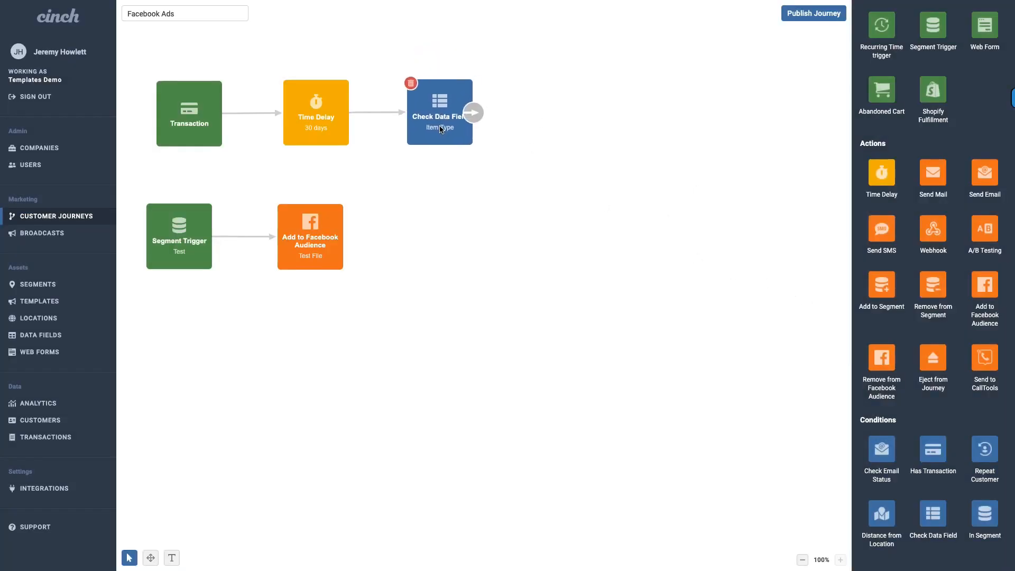
left_click(608, 188)
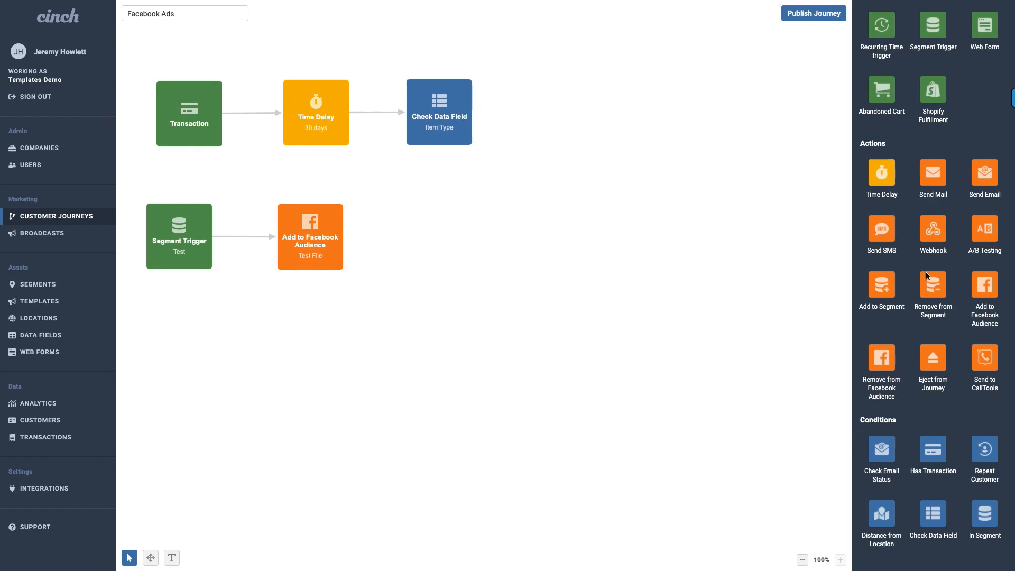
left_click_drag(986, 316, 525, 134)
left_click_drag(574, 113, 574, 113)
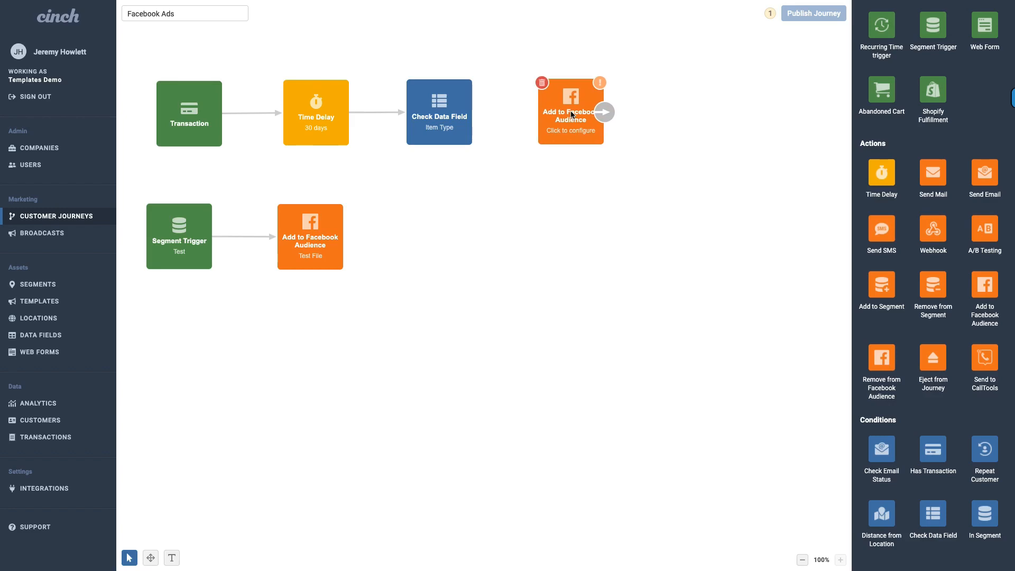
left_click_drag(476, 114, 553, 122)
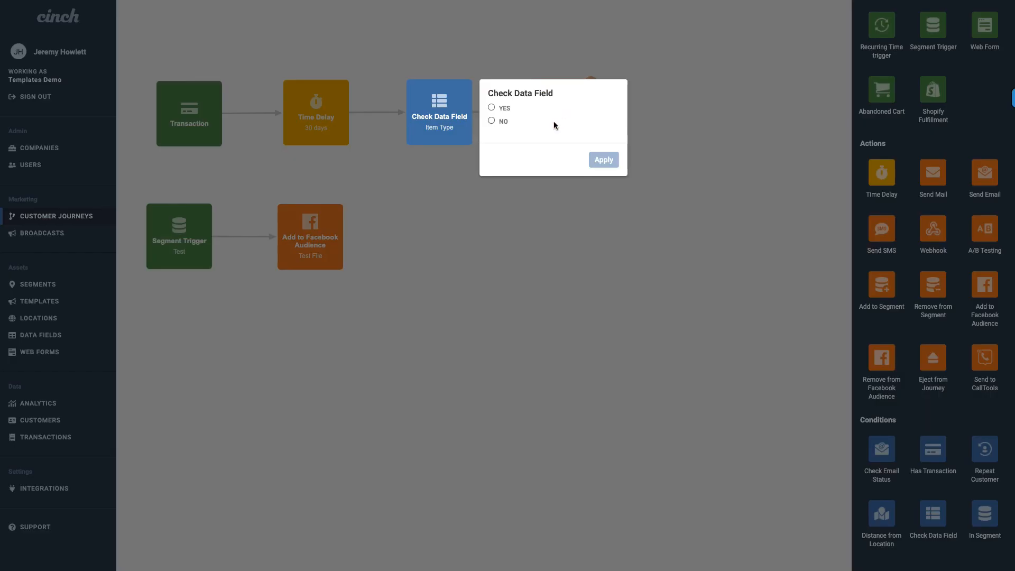
left_click(493, 108)
left_click(604, 160)
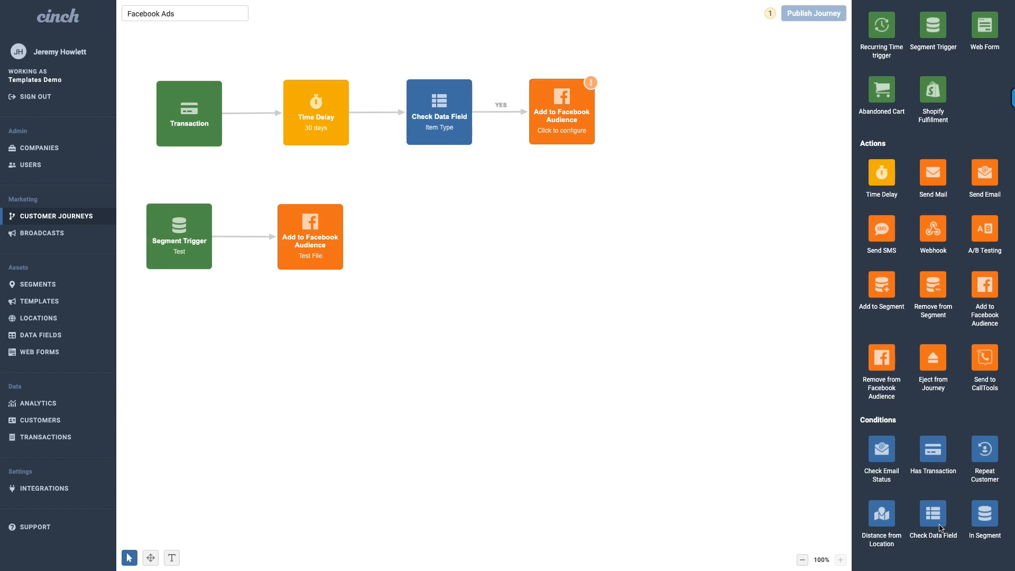
Place a second Check Data Field condition below the shirt condition and connect it as the NO branch
left_click_drag(940, 527, 441, 229)
mouse_move(469, 118)
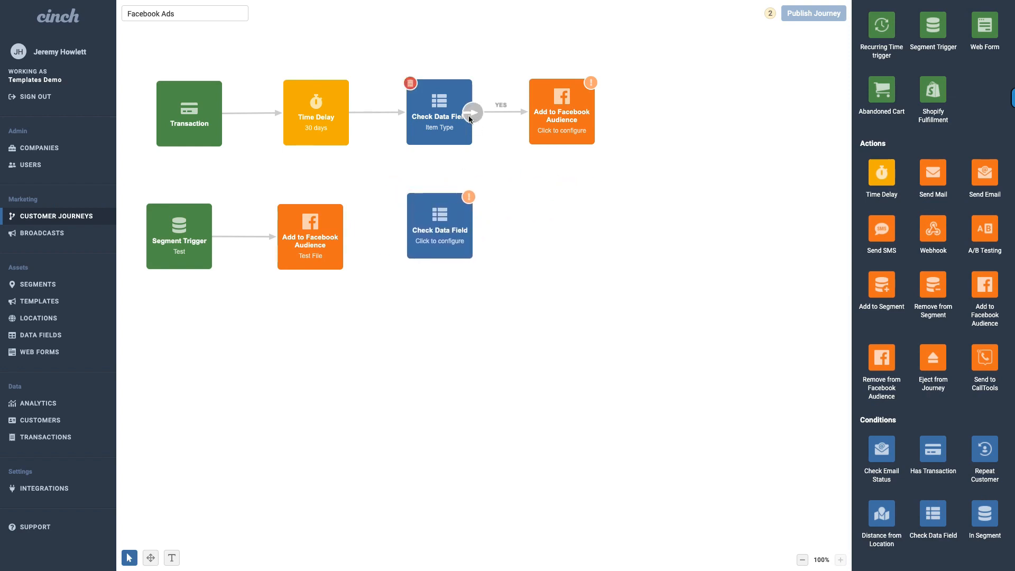
left_click_drag(470, 118, 440, 225)
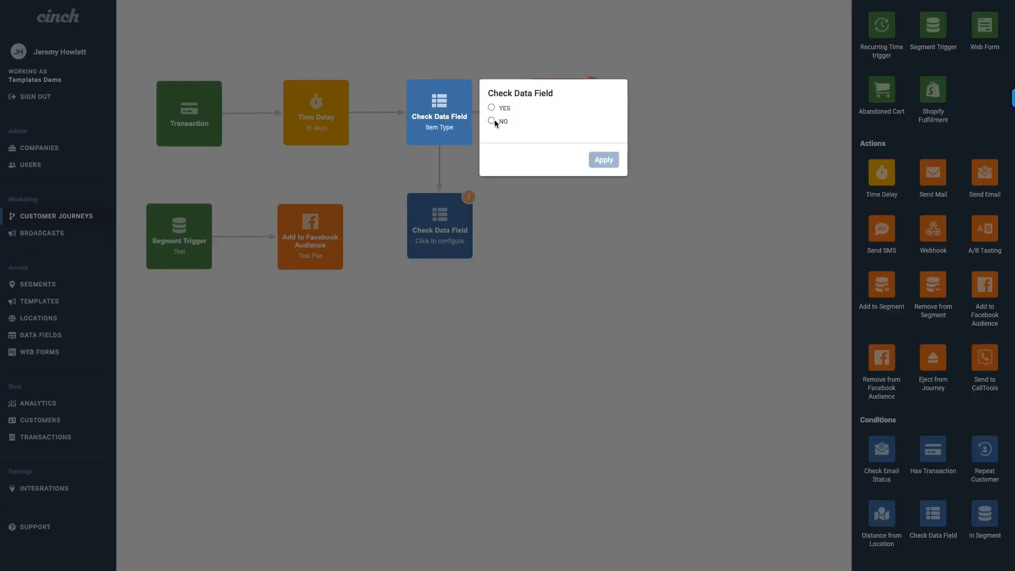
left_click(493, 121)
left_click(603, 159)
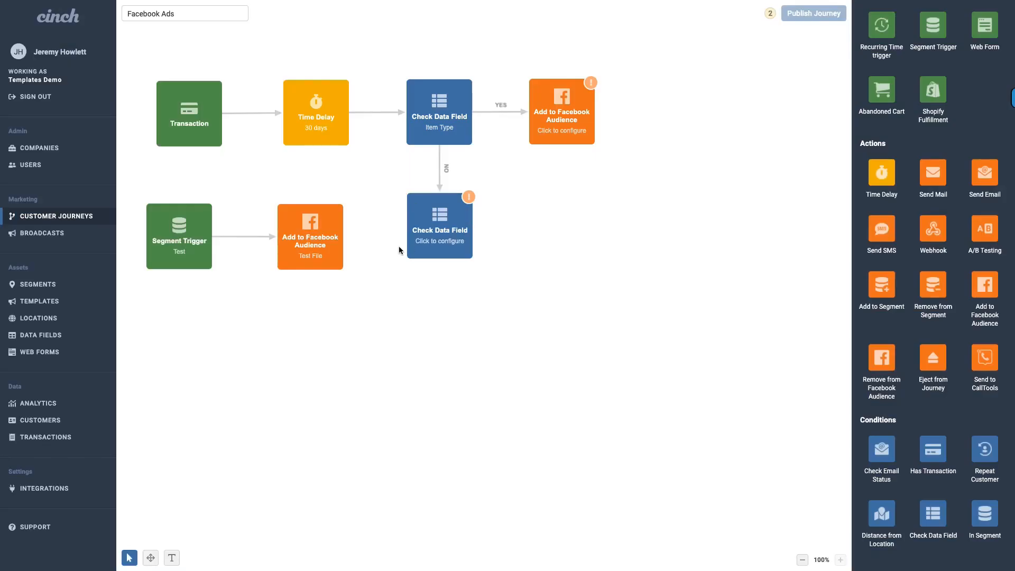
Configure the second Check Data Field condition with a rule that Transaction Detail Item Type contains the Text "shoe" and apply it
left_click(440, 225)
left_click(679, 221)
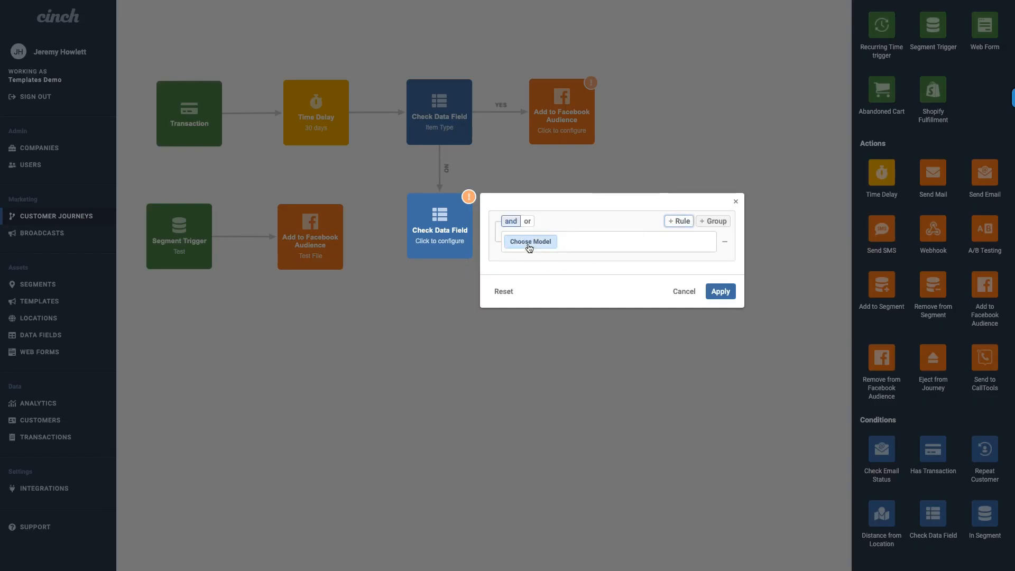
left_click(529, 243)
left_click(533, 278)
left_click(585, 242)
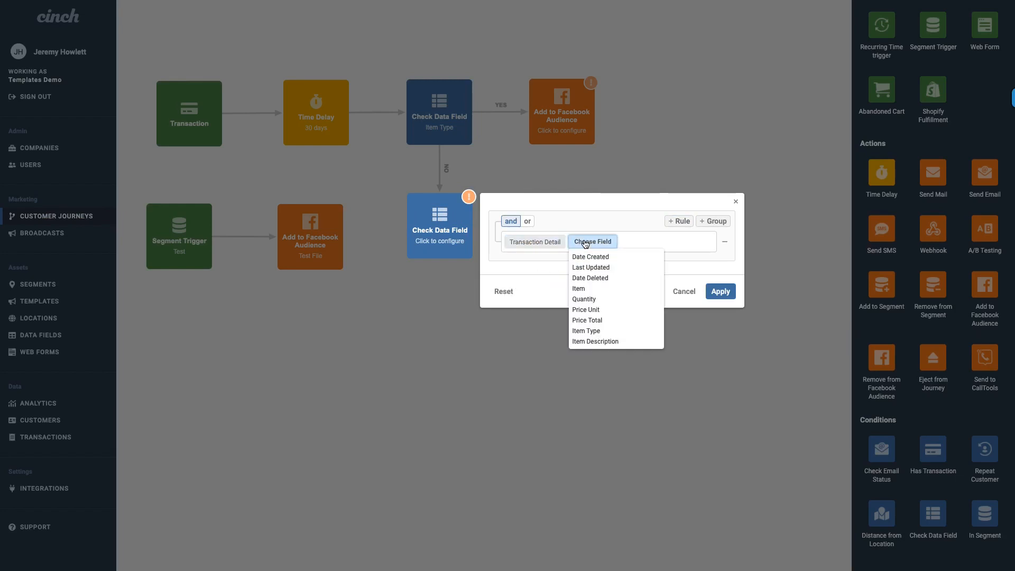
left_click(587, 331)
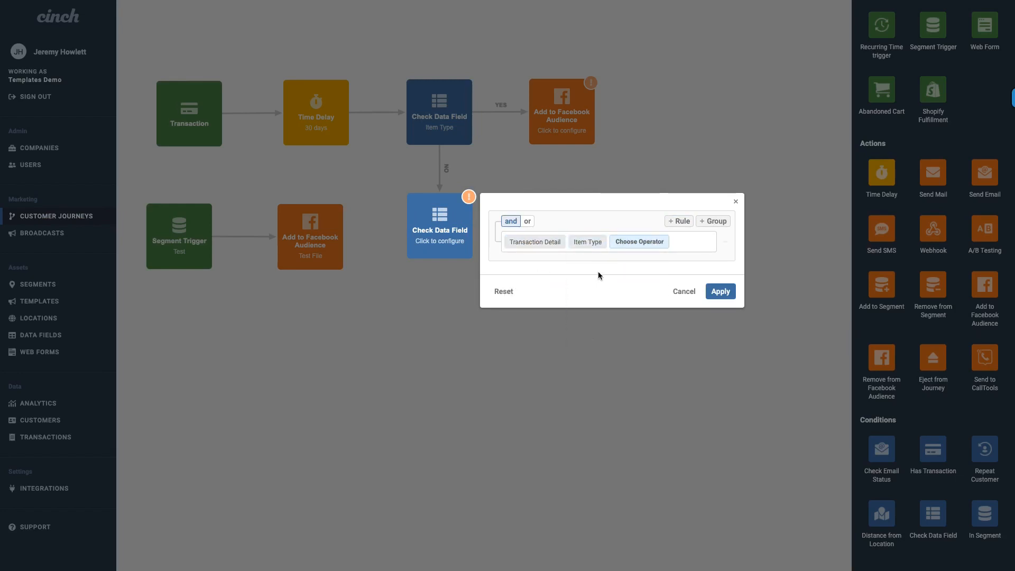
left_click(632, 242)
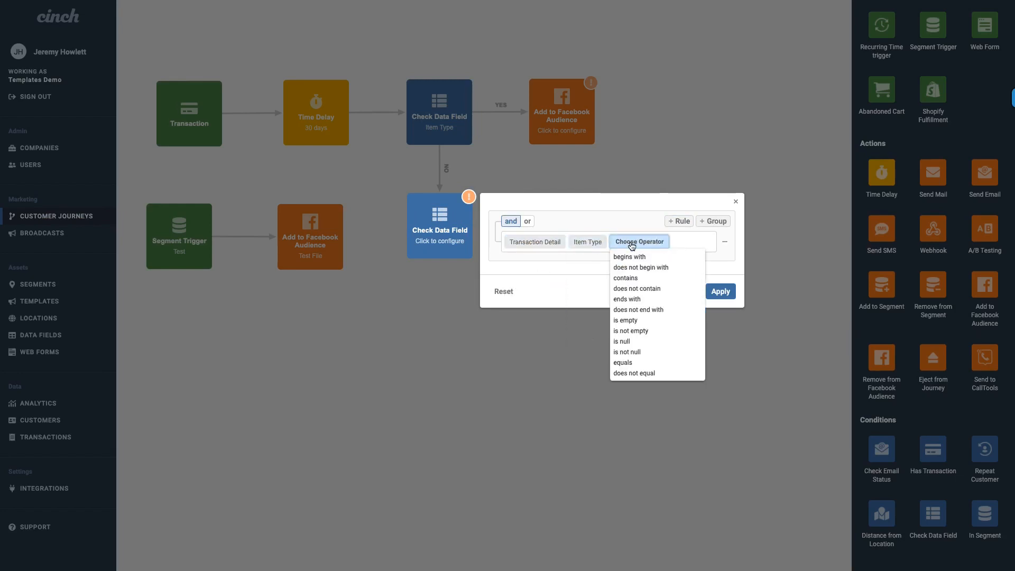
left_click(633, 279)
left_click(538, 263)
left_click(524, 270)
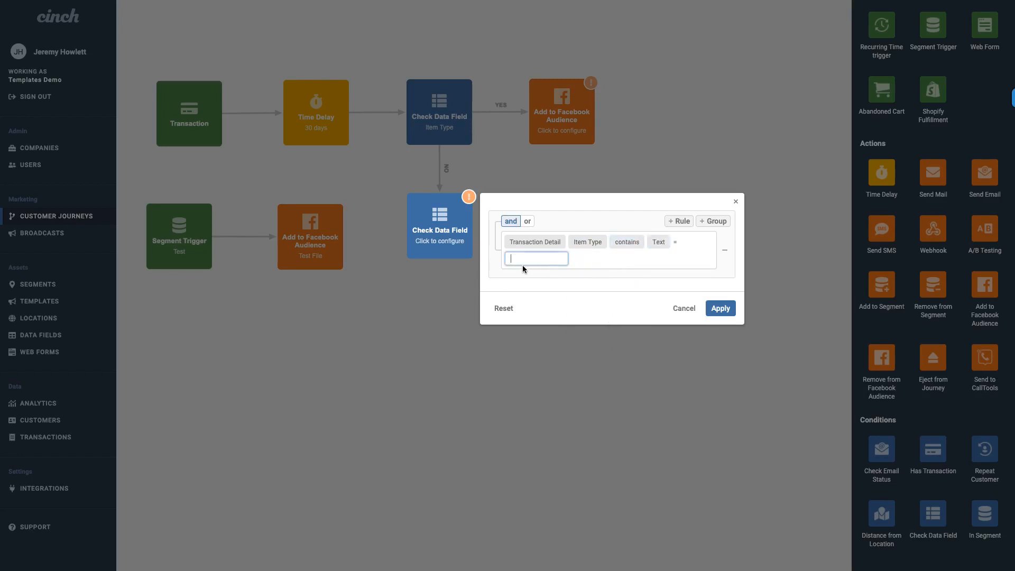
type("shoe")
left_click(721, 309)
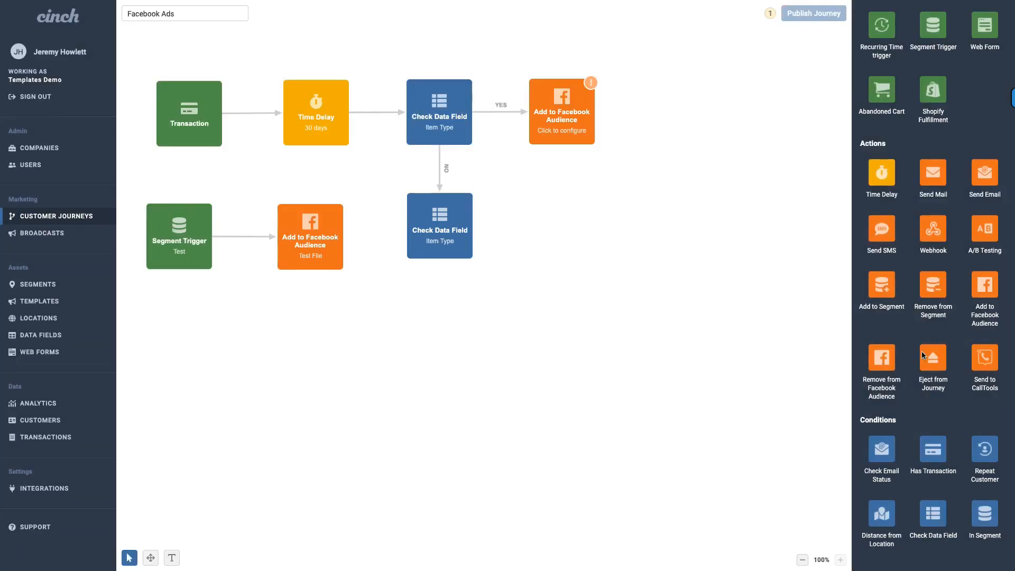
Add another Add to Facebook Audience action beside the shoe condition and connect it as that condition's YES branch
left_click_drag(566, 228, 568, 230)
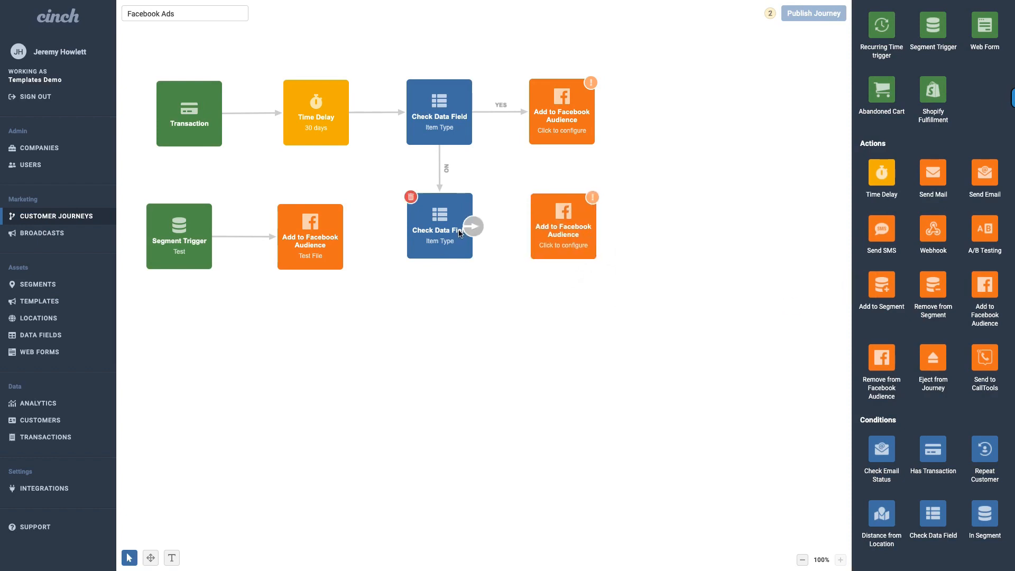
left_click_drag(472, 228, 564, 224)
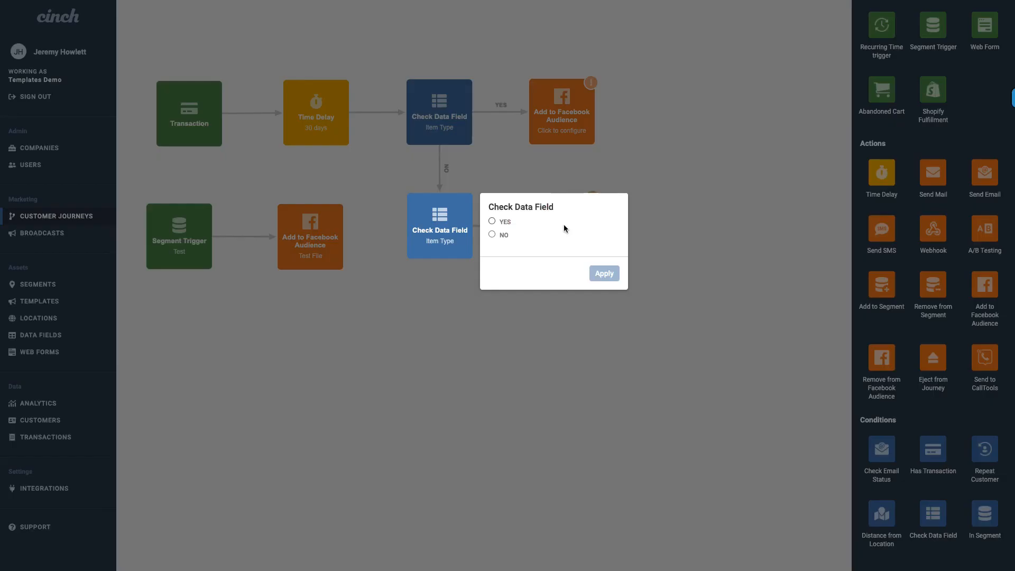
left_click(492, 221)
left_click(604, 273)
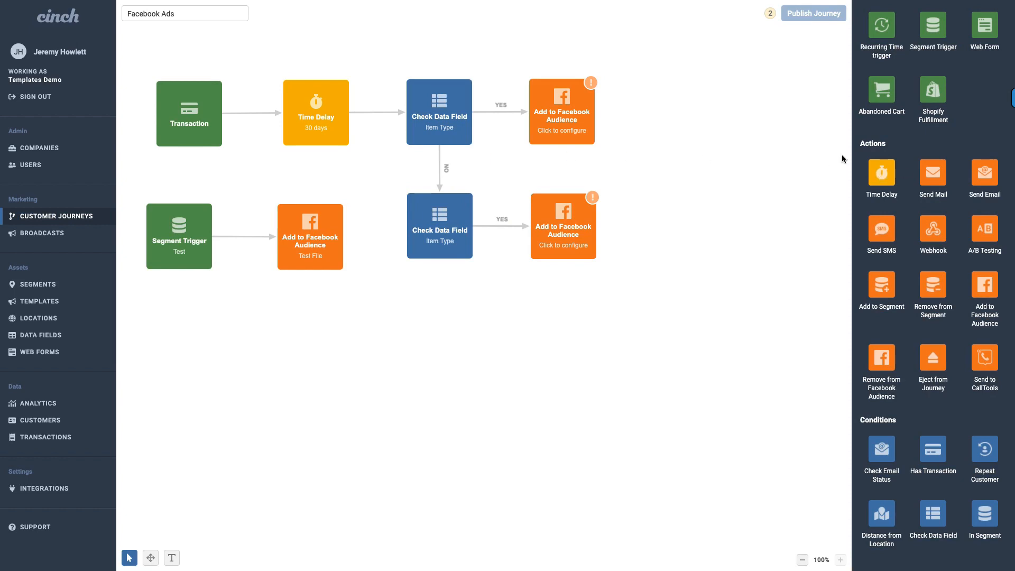
Place a Time Delay after the shirt branch's Add to Facebook Audience action, connect the two, and set the delay to 15 days
left_click_drag(664, 110, 665, 110)
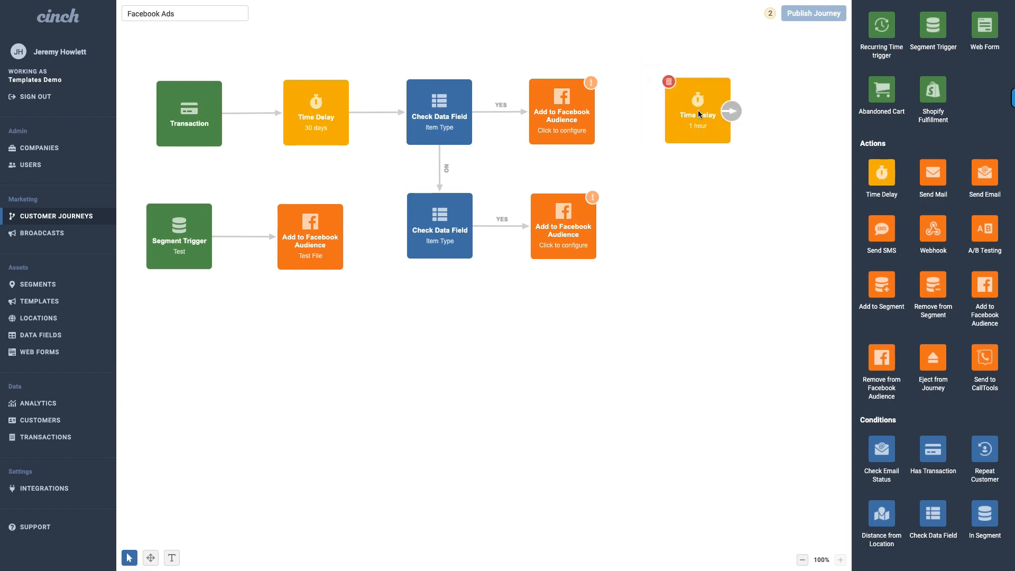
left_click_drag(596, 113, 696, 110)
left_click(695, 110)
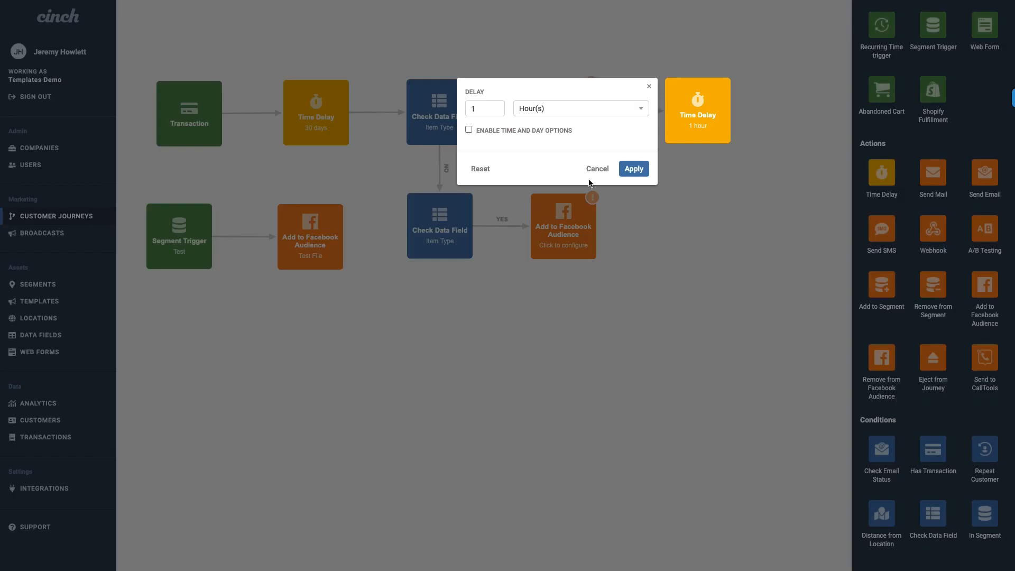
left_click(486, 114)
type("5")
left_click(565, 111)
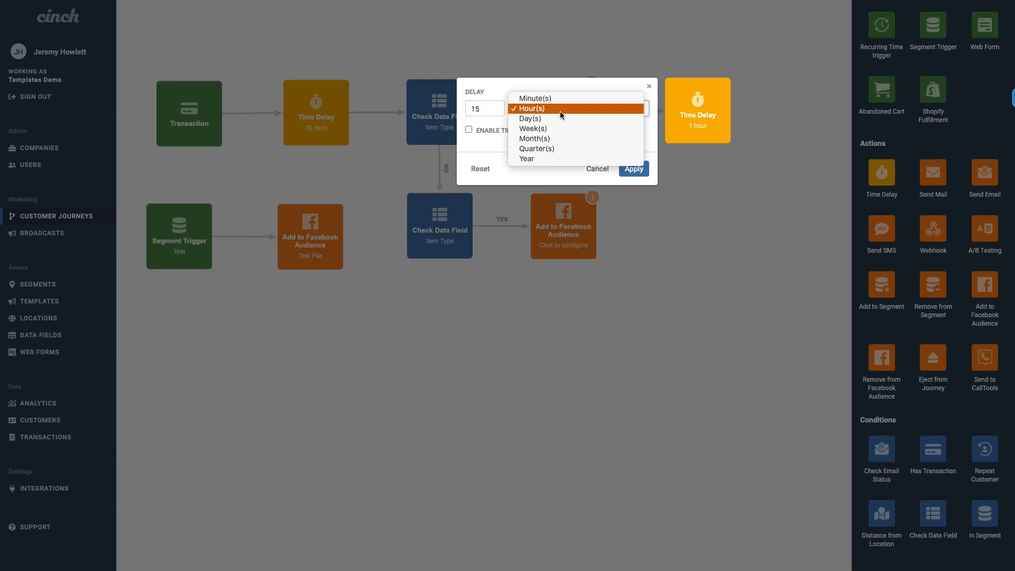
left_click(554, 120)
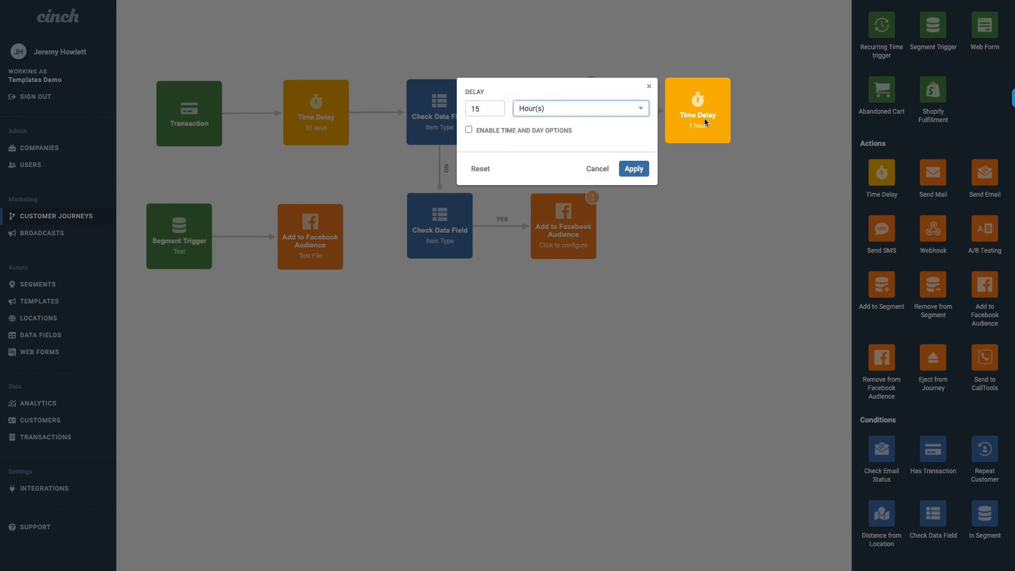
left_click(633, 169)
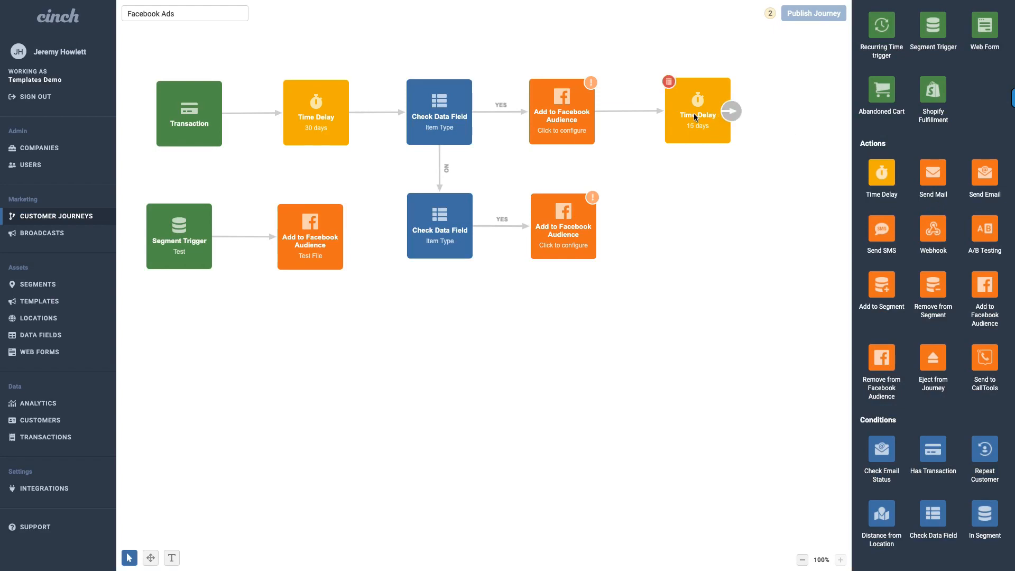
Add a Remove from Facebook Audience action after the 15-day Time Delay and connect the delay to it
left_click_drag(697, 117, 679, 118)
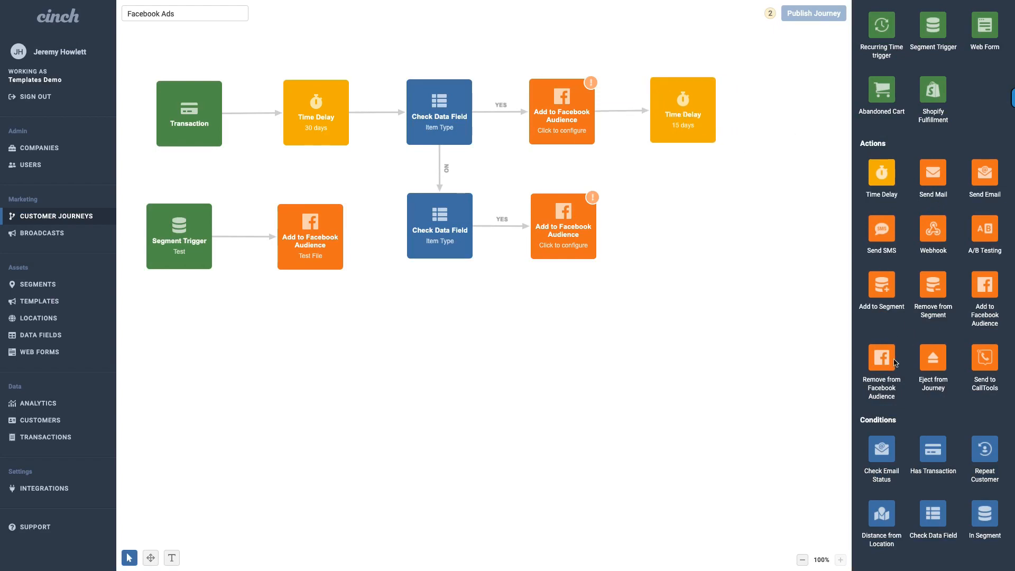
left_click_drag(883, 364, 798, 227)
left_click_drag(795, 86, 817, 110)
left_click_drag(707, 115, 806, 110)
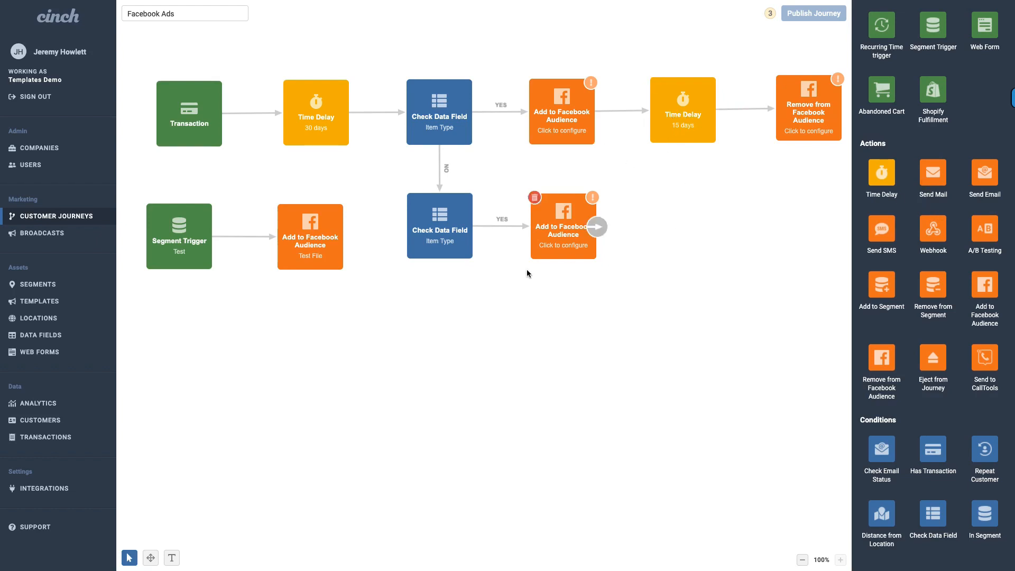
Move the 15-day delay and removal action up, and add a Has Transaction condition below the delay, connected from the shirt branch's audience action
left_click_drag(680, 113, 677, 69)
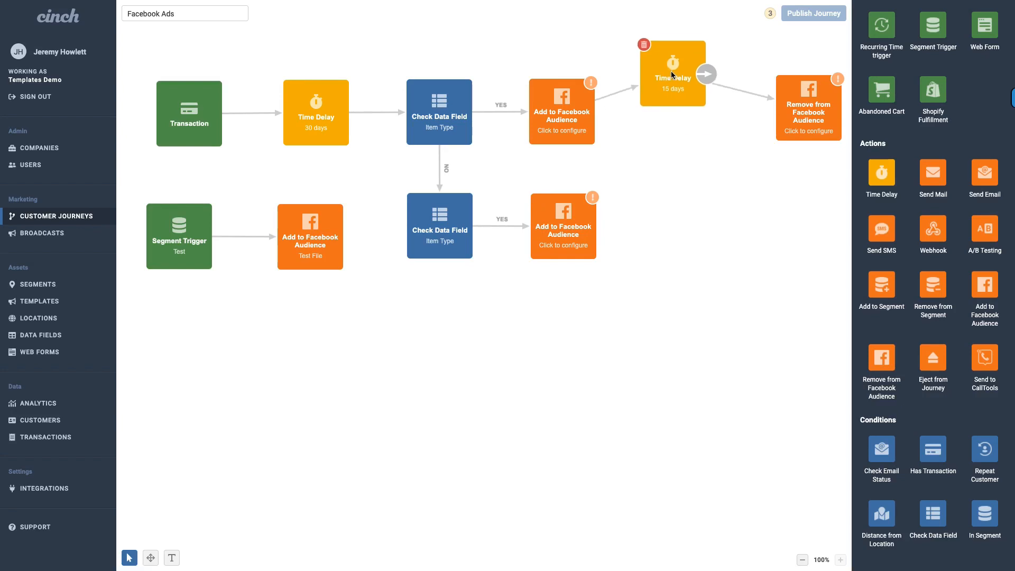
left_click_drag(808, 102, 806, 60)
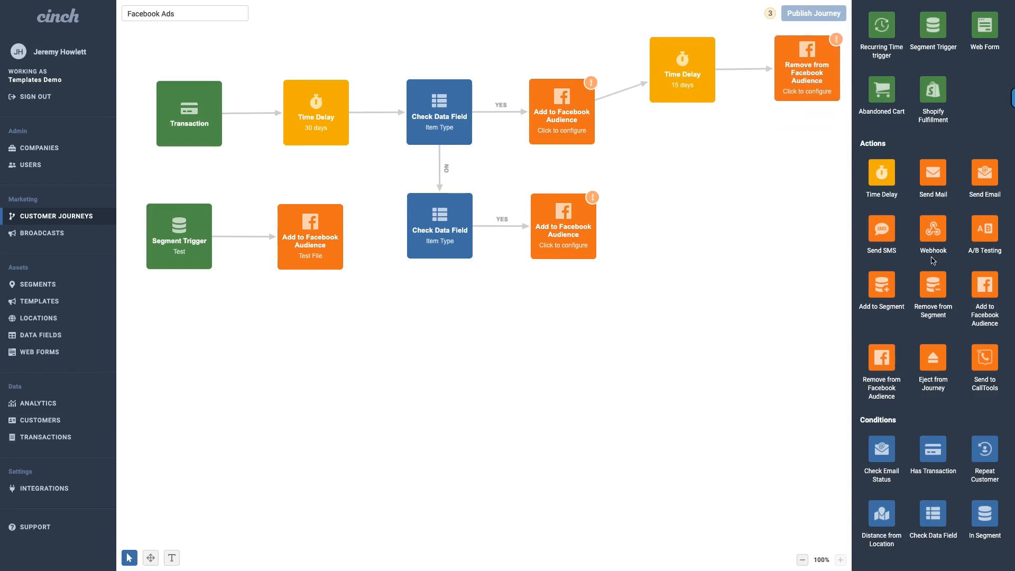
left_click_drag(941, 444, 687, 154)
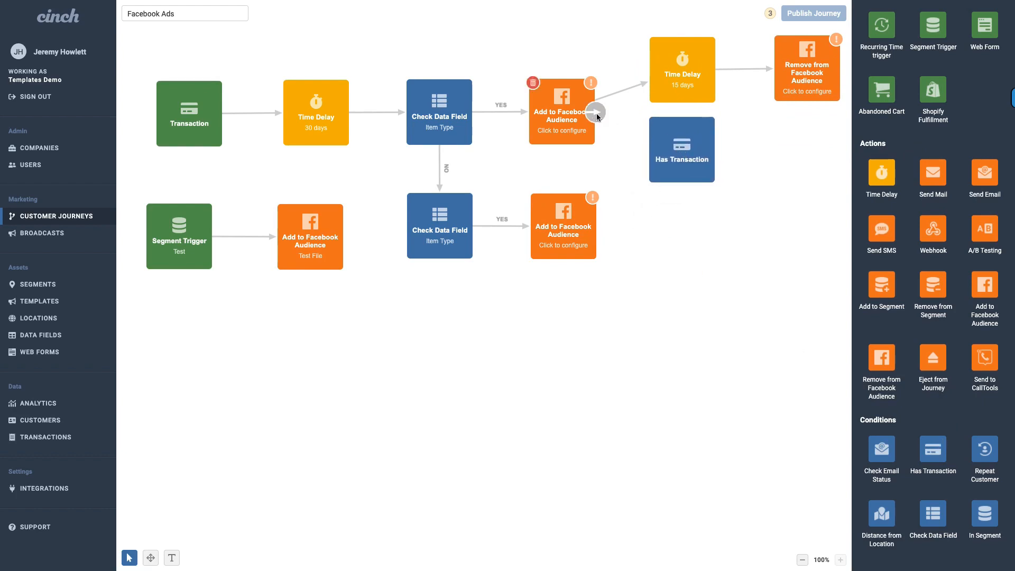
left_click_drag(594, 123, 685, 153)
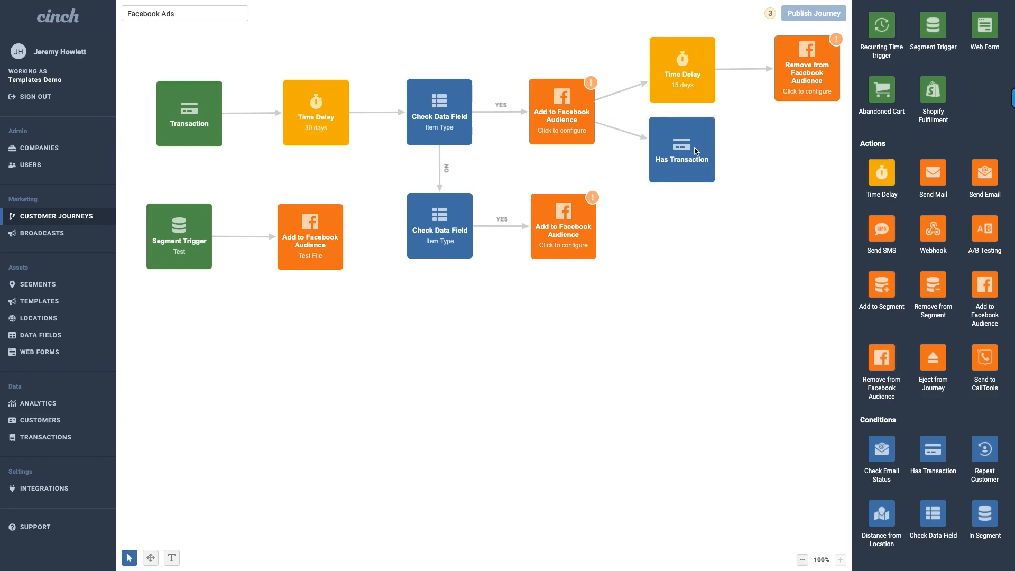
Connect the Has Transaction condition to the Remove from Facebook Audience action as its YES branch
mouse_move(697, 157)
left_click_drag(715, 150, 791, 91)
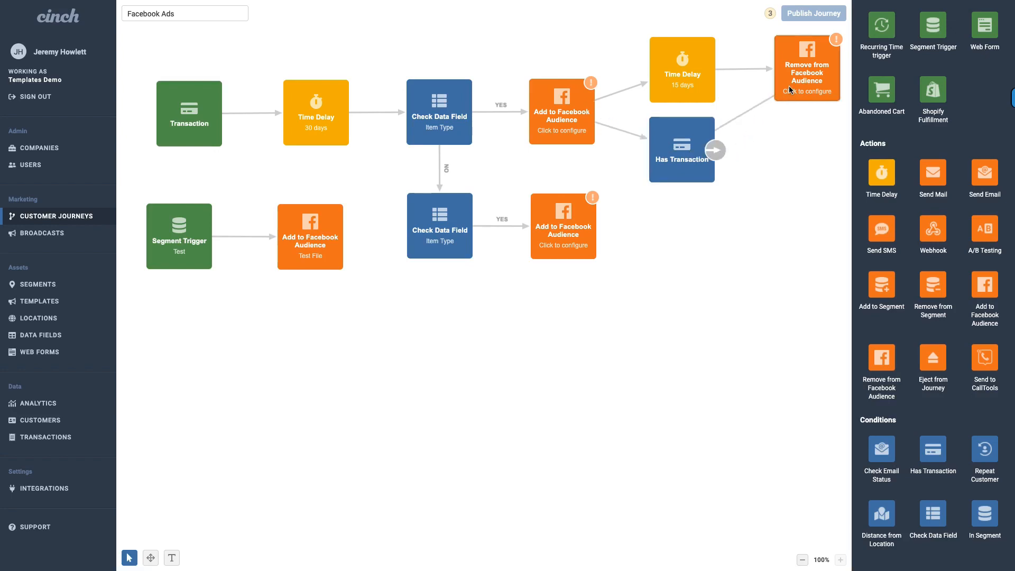
left_click(505, 145)
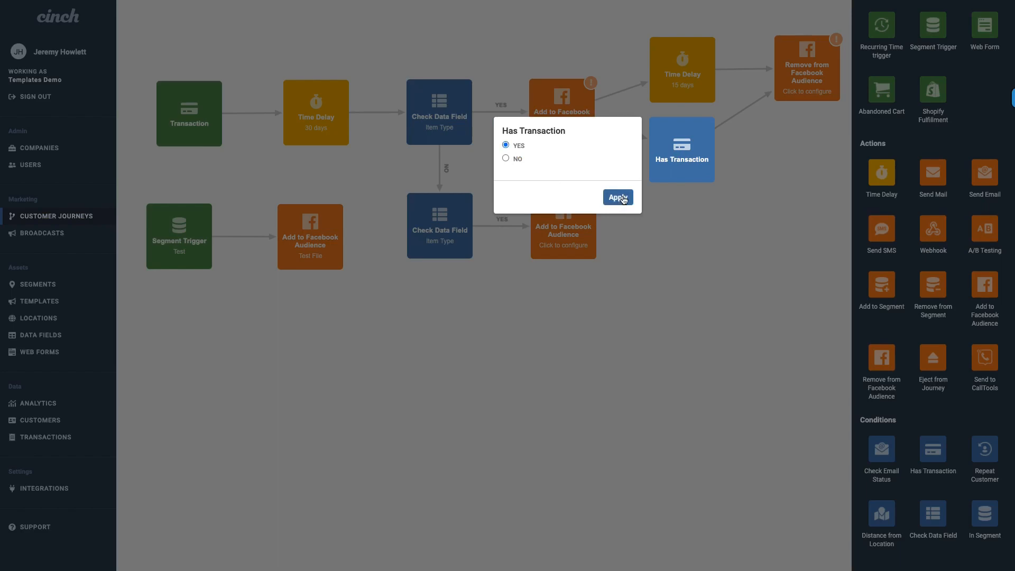
left_click(618, 197)
mouse_move(792, 88)
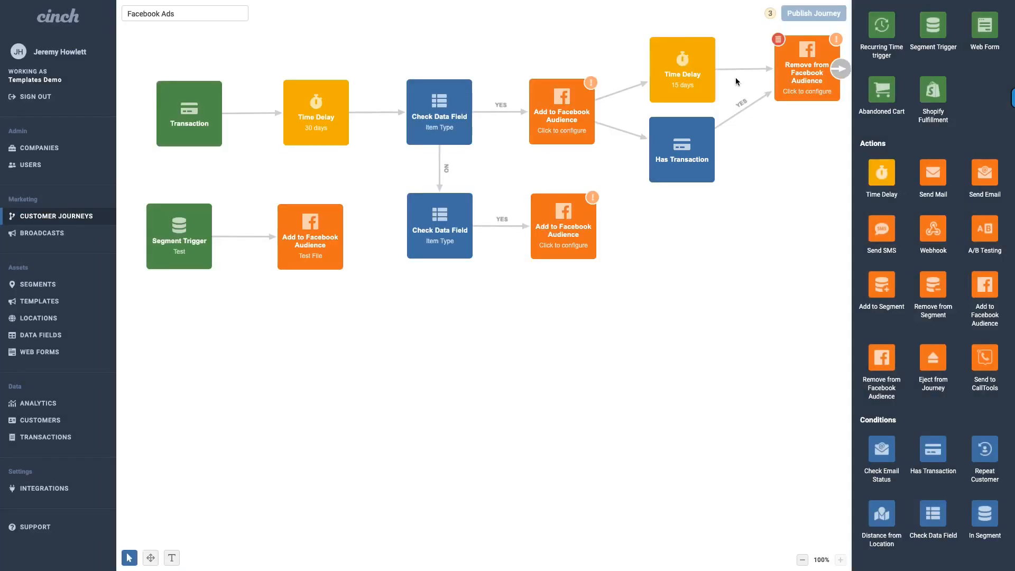
Set the audience of the shirt branch's Add to Facebook Audience action to Test File and apply it
left_click(553, 113)
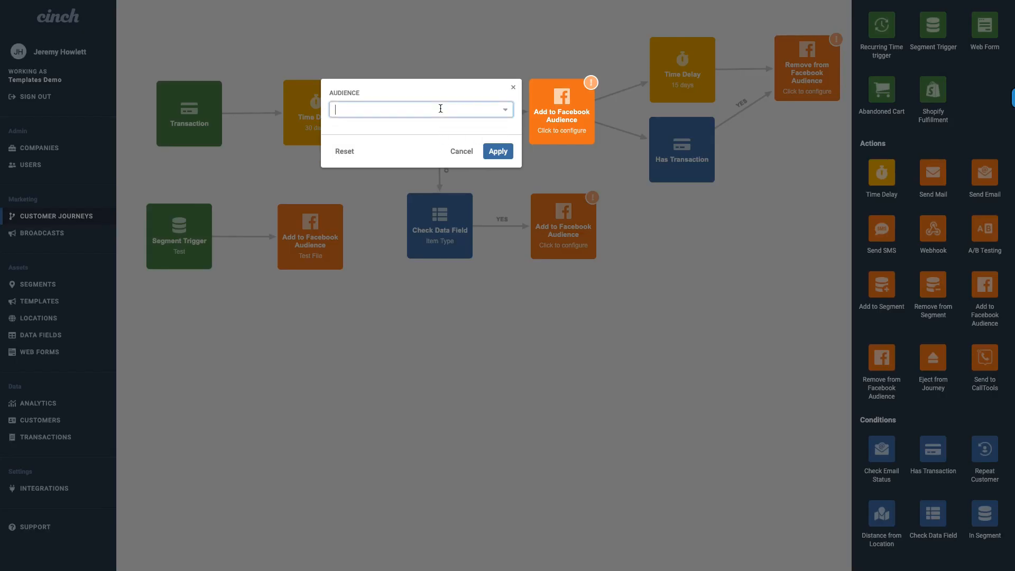
left_click(502, 109)
left_click(390, 129)
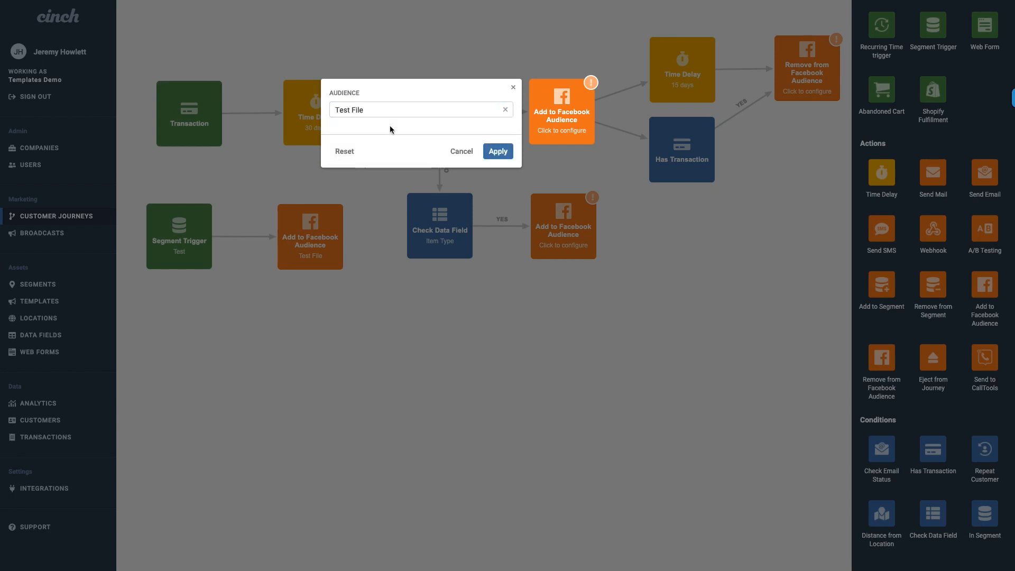
left_click(508, 153)
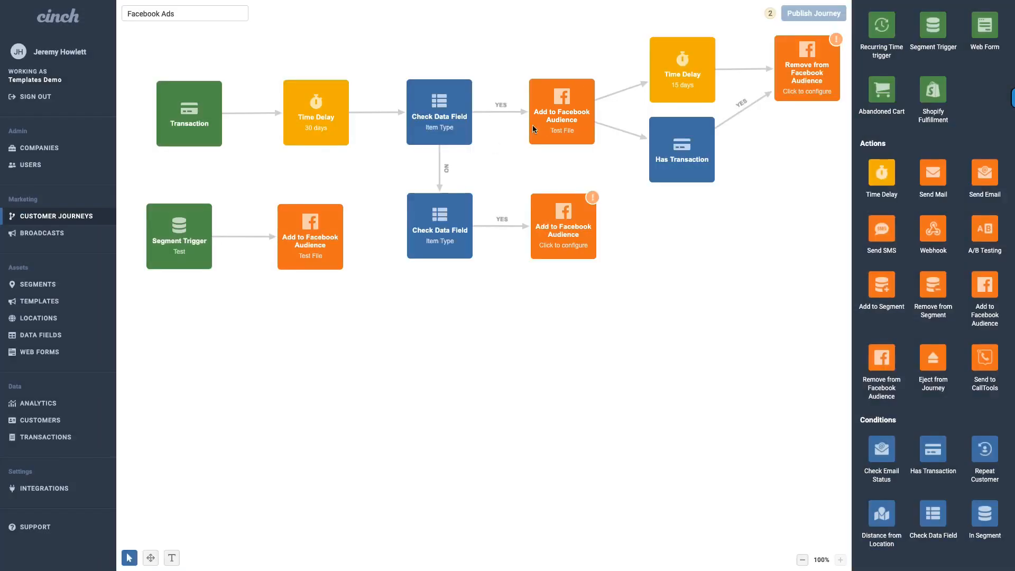
Set the audience of the Remove from Facebook Audience action to Test File and apply it
left_click(814, 65)
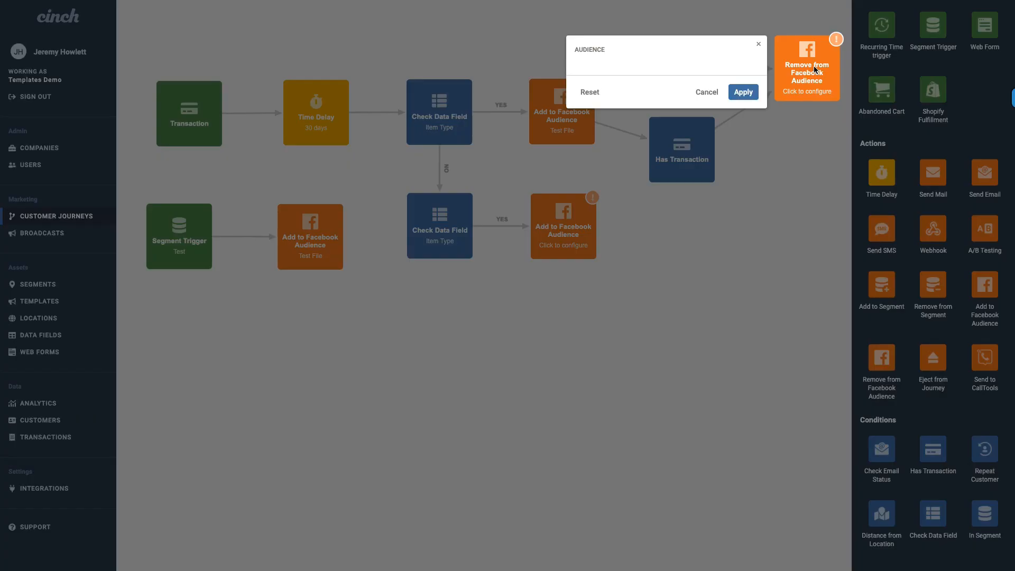
left_click(750, 70)
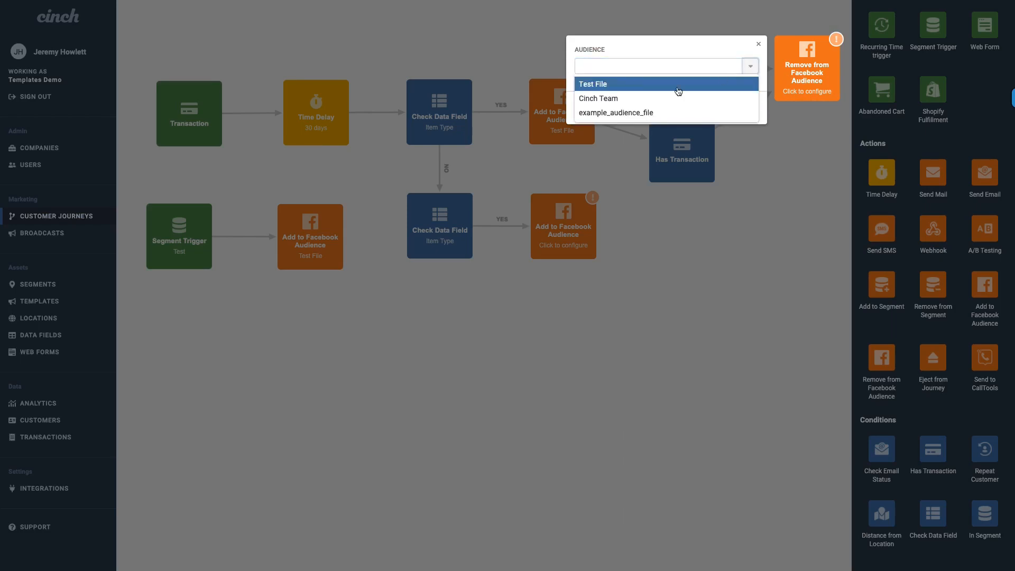
left_click(643, 83)
left_click(742, 107)
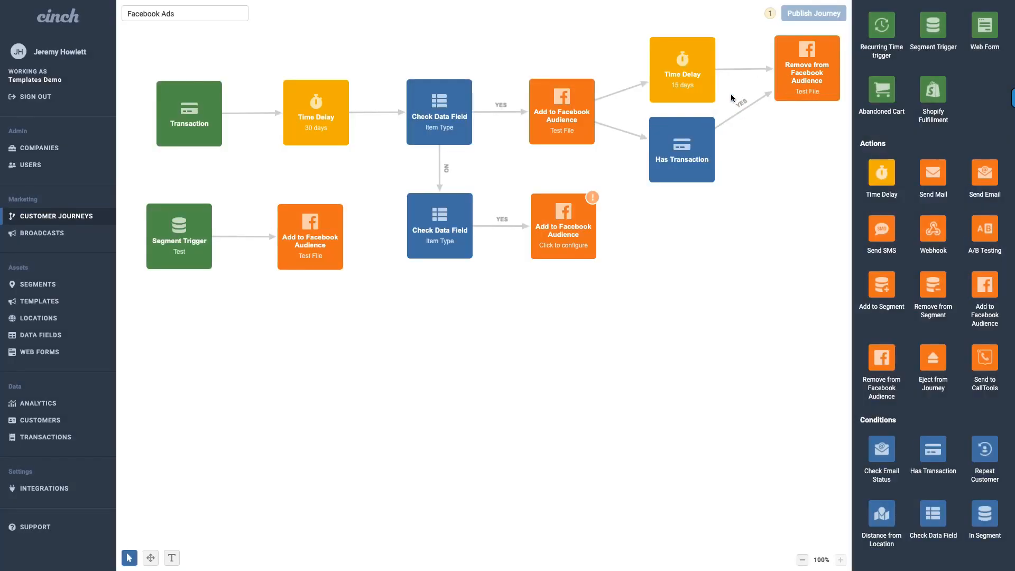
Examine the data categories and Customer fields available for the shoe condition's rule, leaving the rule without applying changes
mouse_move(807, 68)
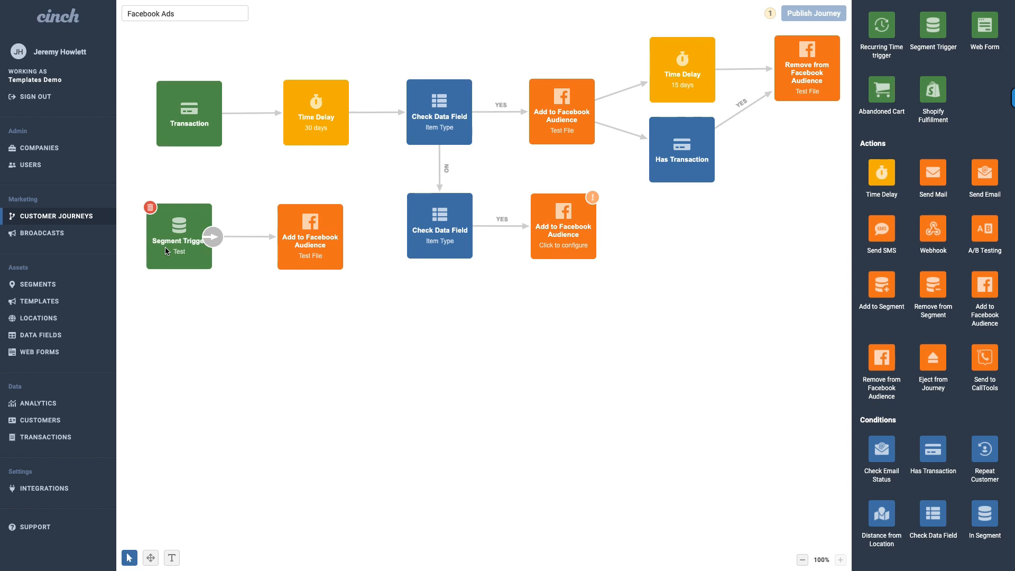
left_click(440, 234)
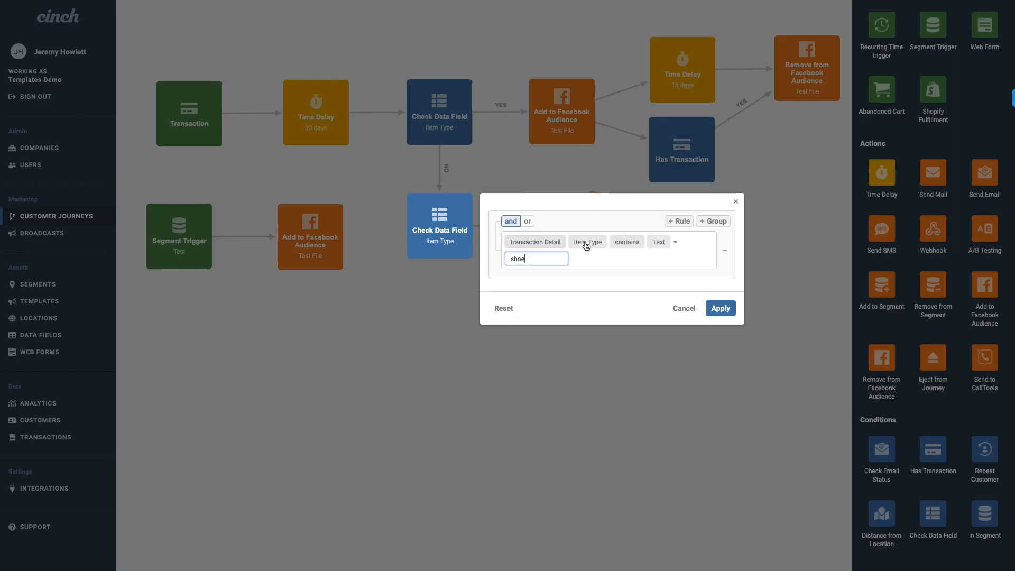
left_click(539, 249)
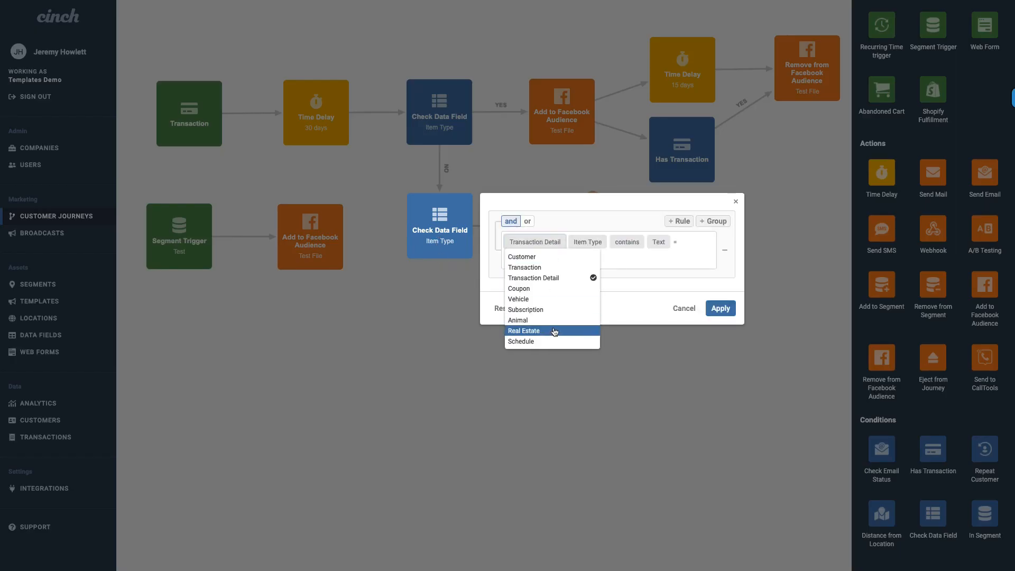
left_click(535, 257)
left_click(566, 242)
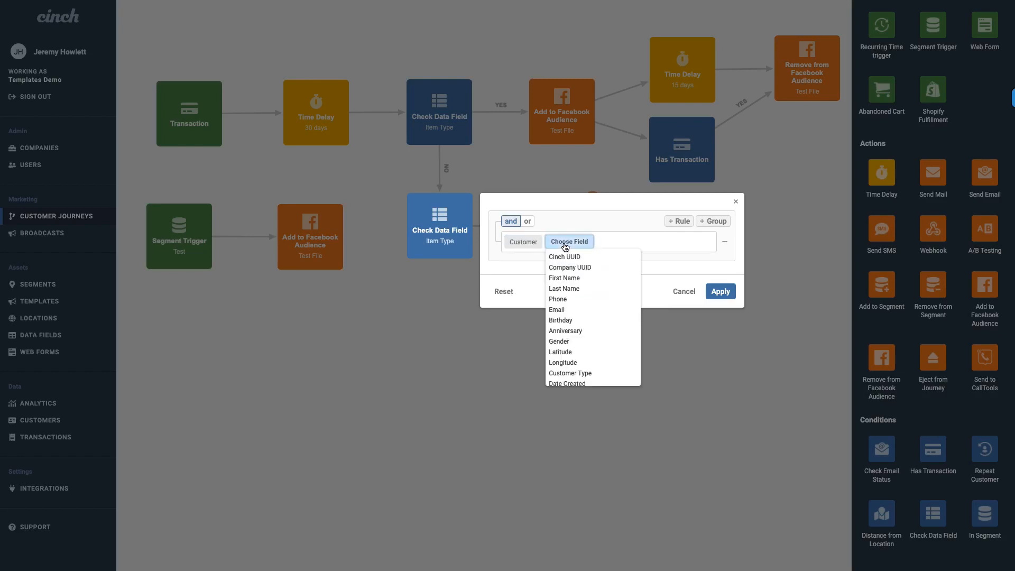
scroll(587, 335, "down", 5)
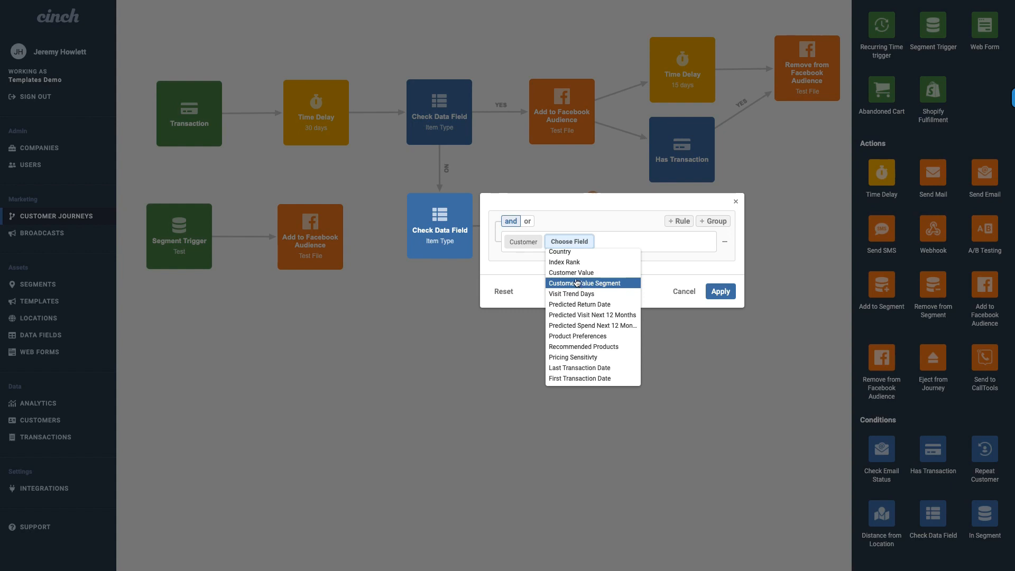
scroll(579, 285, "up", 3)
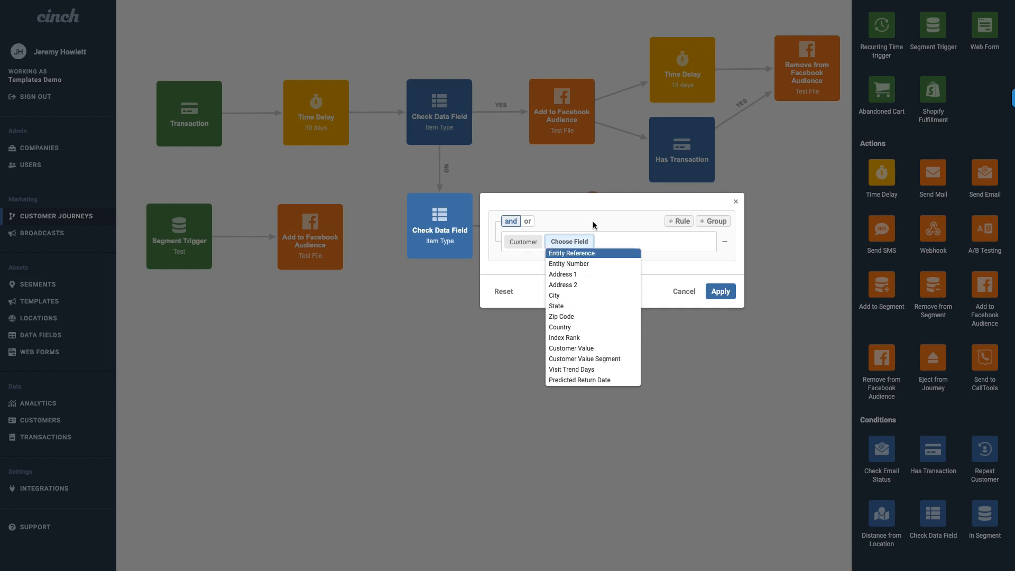
left_click(593, 201)
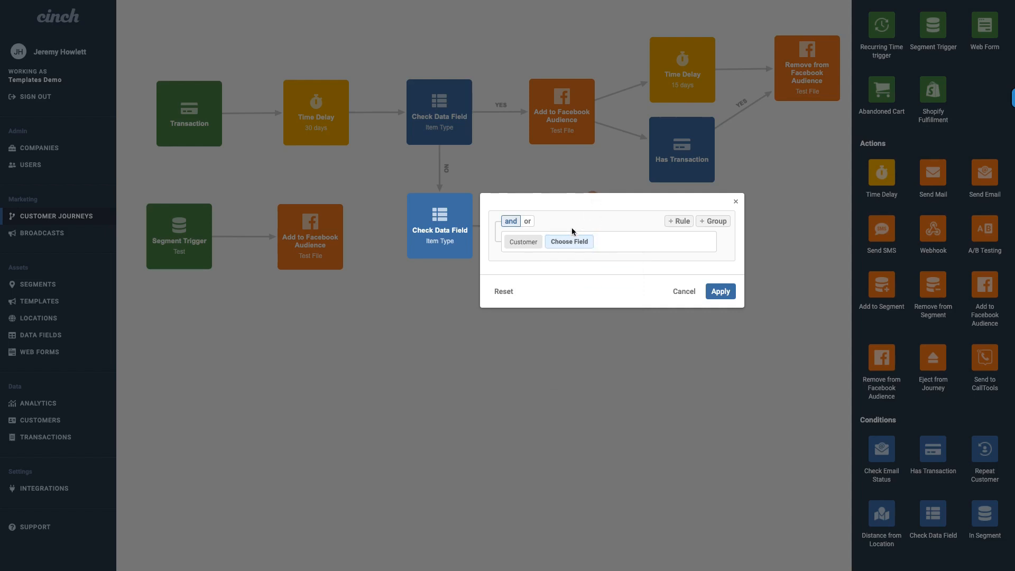
left_click(684, 292)
Check the audience setting of the shirt branch's Add to Facebook Audience action and close it without changes
mouse_move(557, 129)
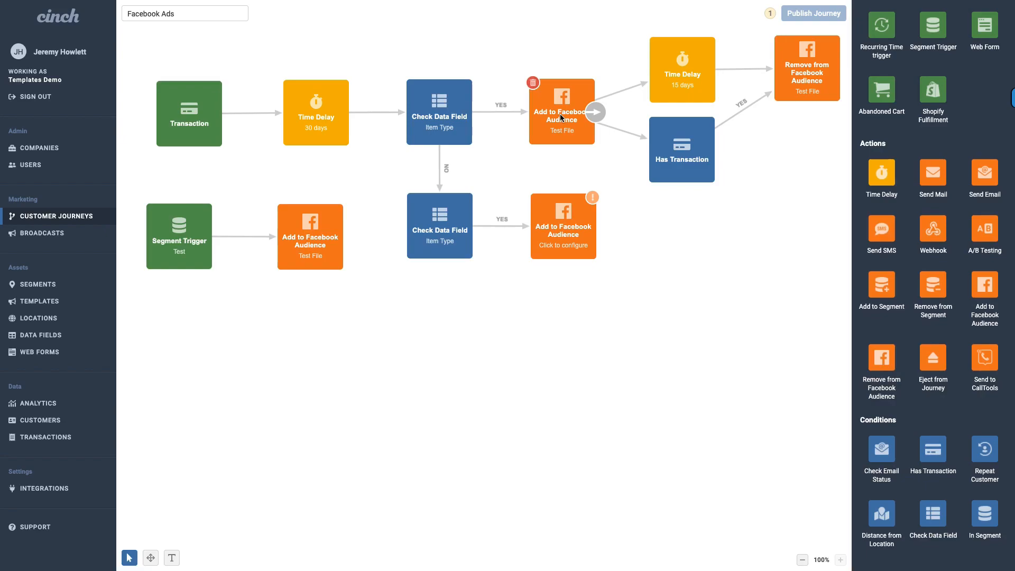
left_click(560, 113)
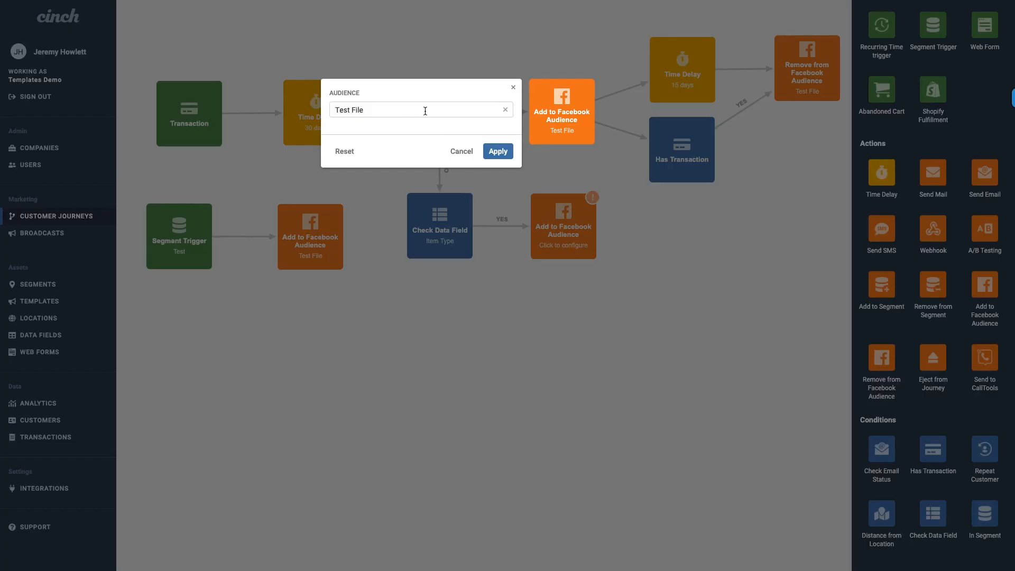
left_click(462, 151)
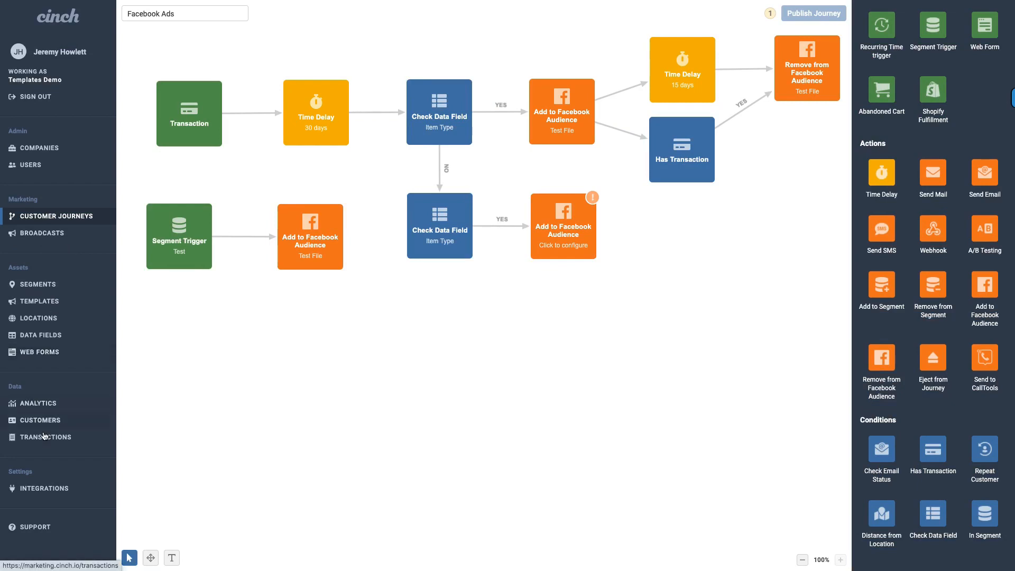
Resync the connected Facebook account in the Integrations settings
left_click(44, 488)
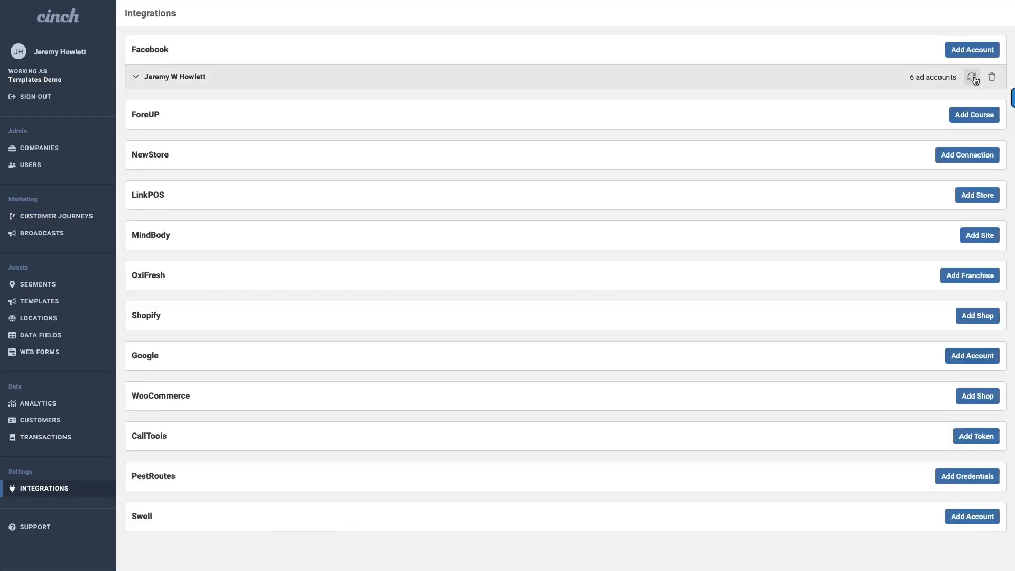
left_click(972, 78)
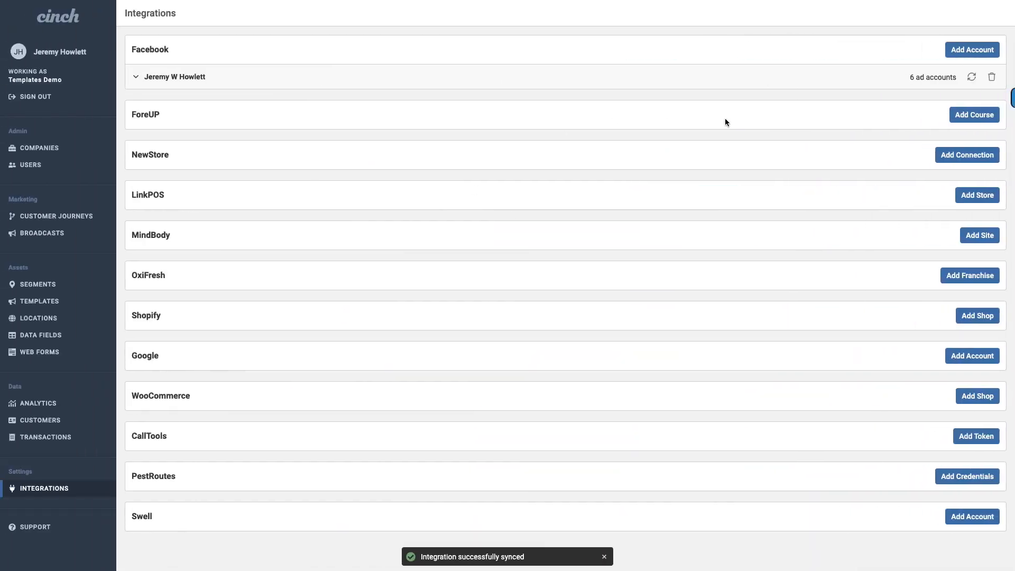
Search the customer journeys for "face" and reopen the Facebook Ads journey
left_click(58, 217)
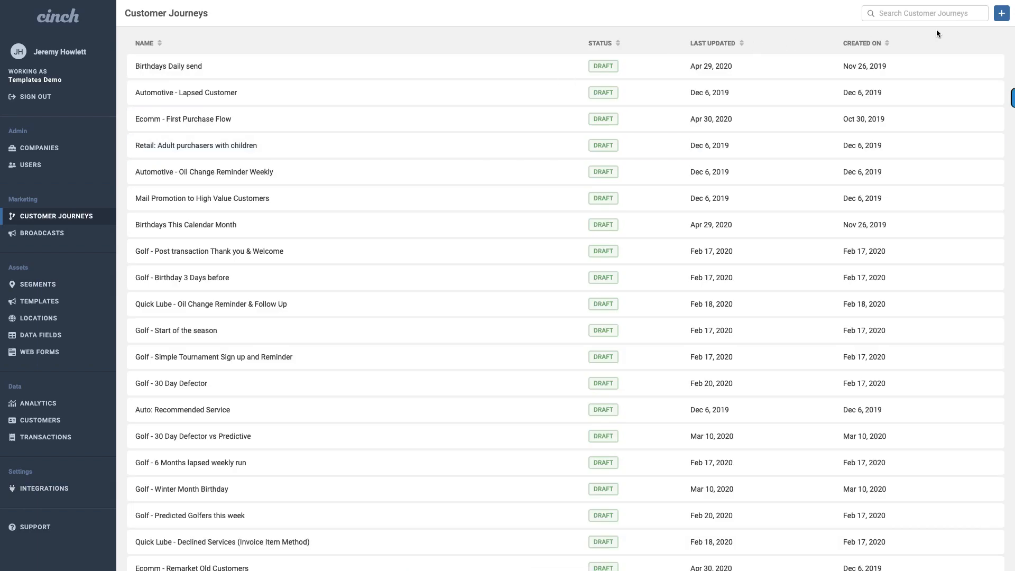
left_click(918, 14)
type("face")
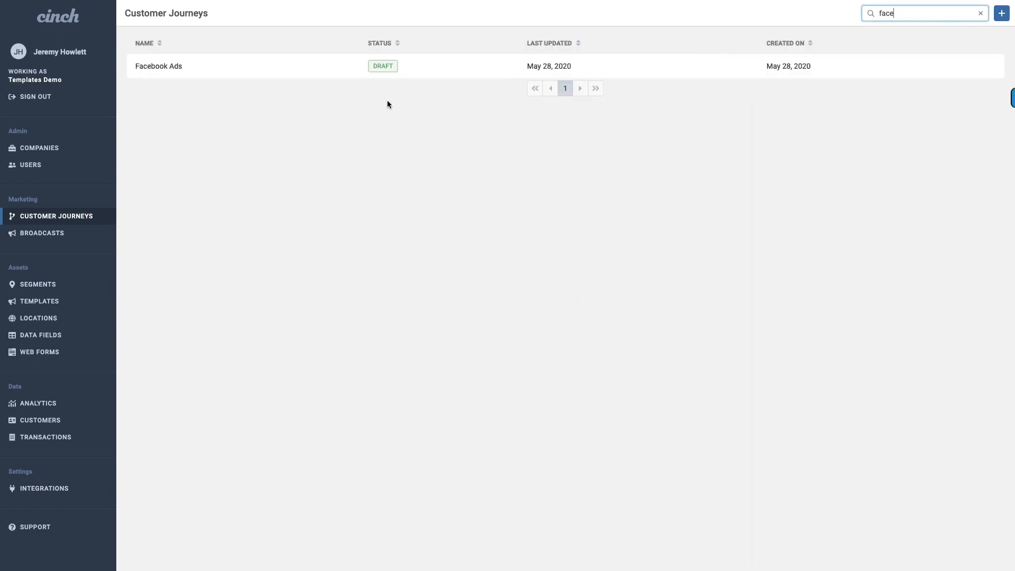
left_click(918, 67)
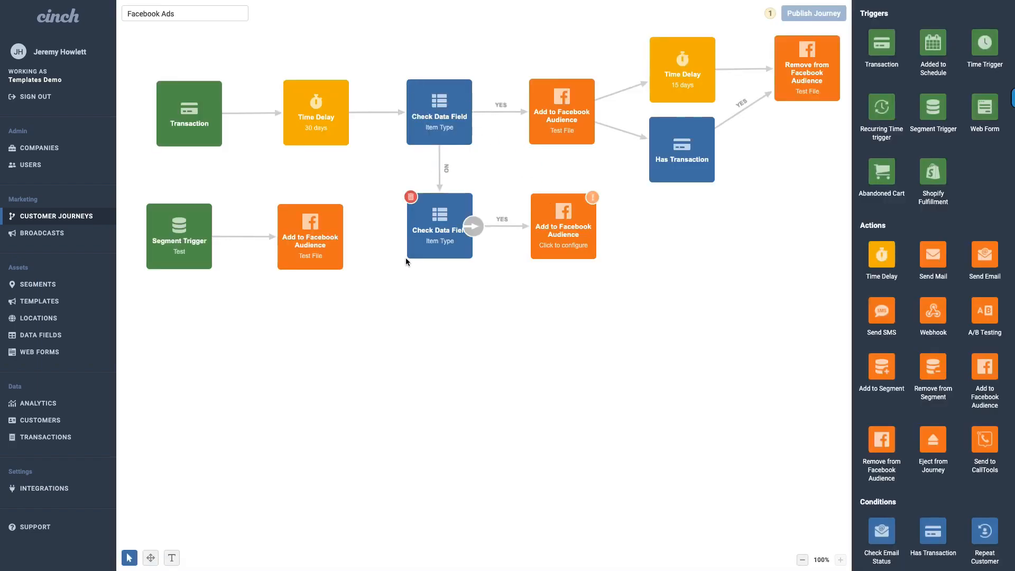
Set the audience of the shoe branch's Add to Facebook Audience action to Cinch Video Test and apply it
left_click(559, 228)
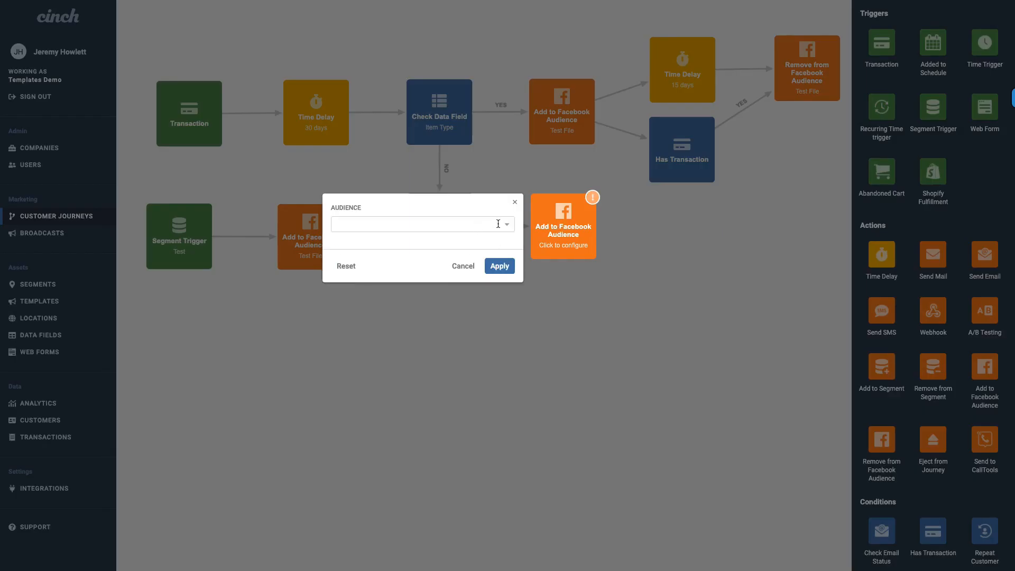
left_click(499, 229)
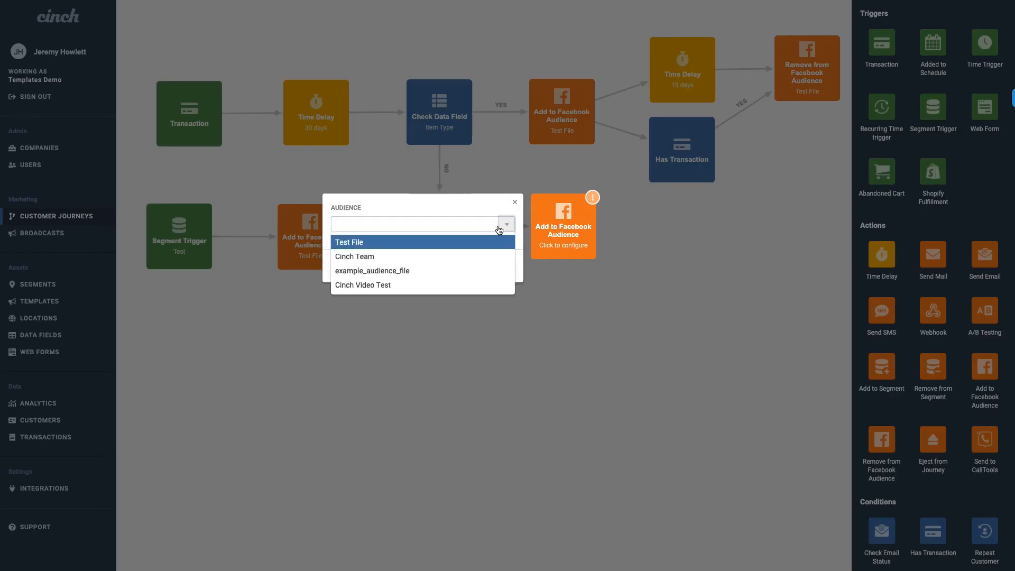
left_click(399, 286)
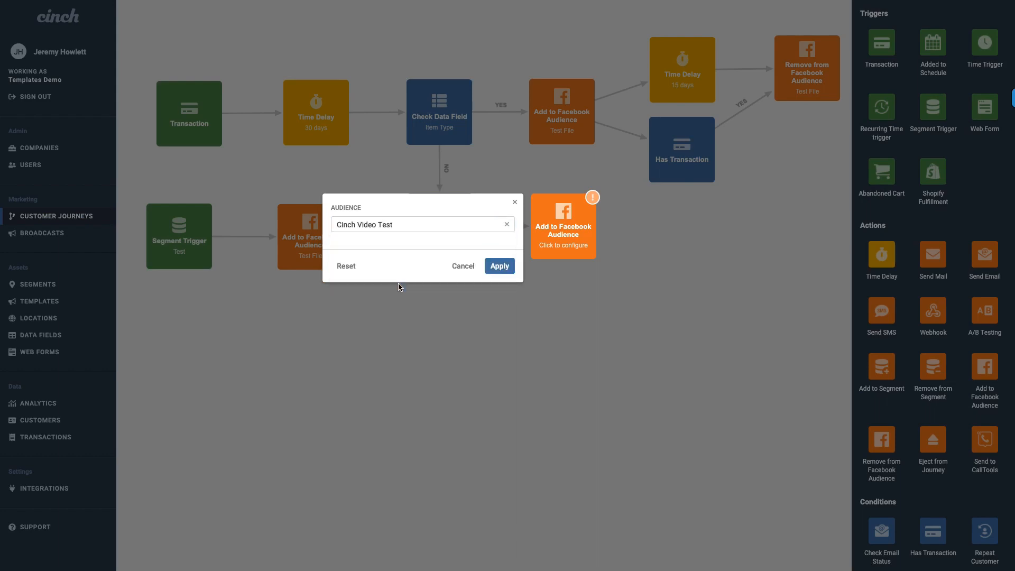
left_click(500, 267)
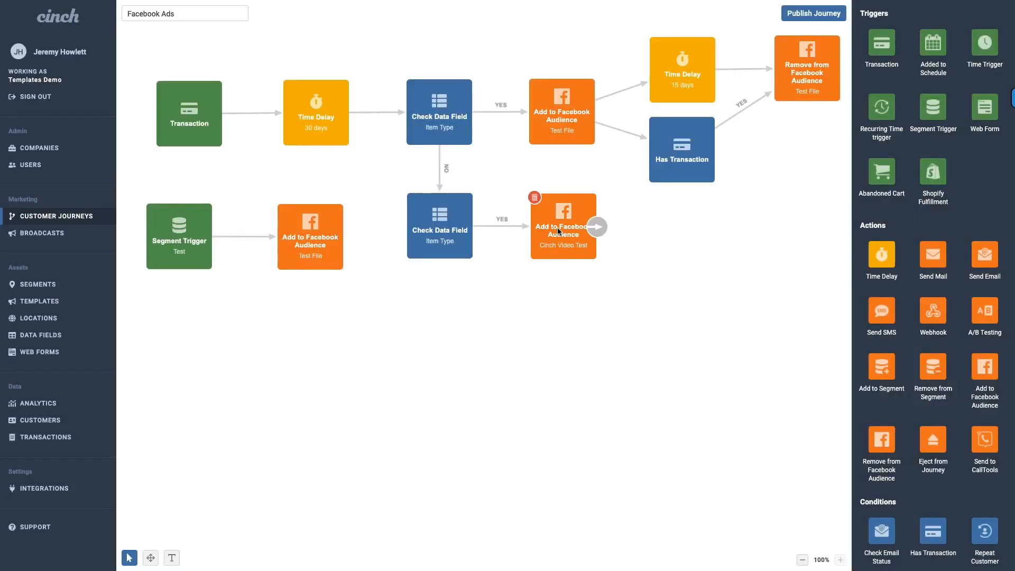